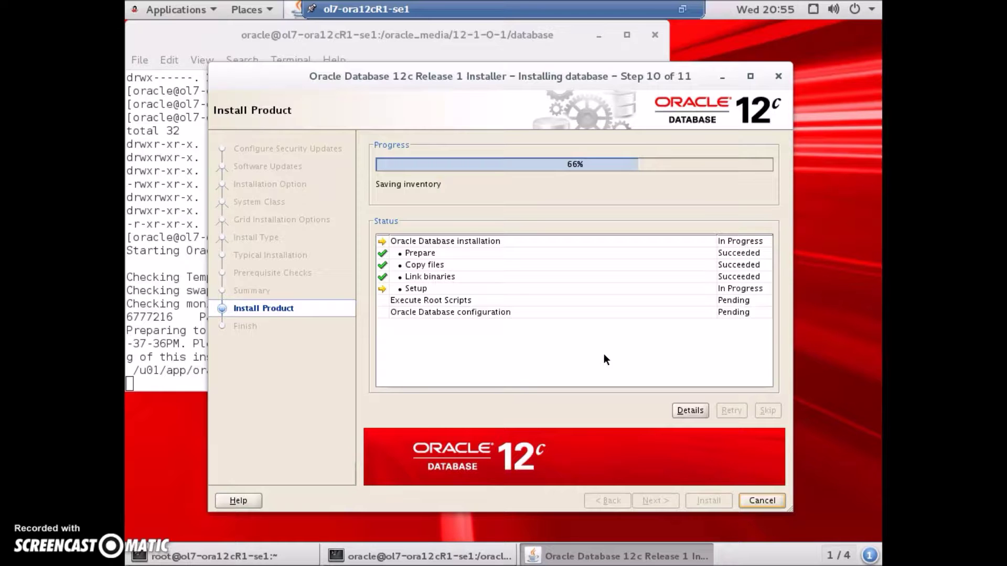
# Move the Execute Configuration scripts dialog to the centre of the installer.
pyautogui.moveTo(612, 220); pyautogui.dragTo(390, 97)
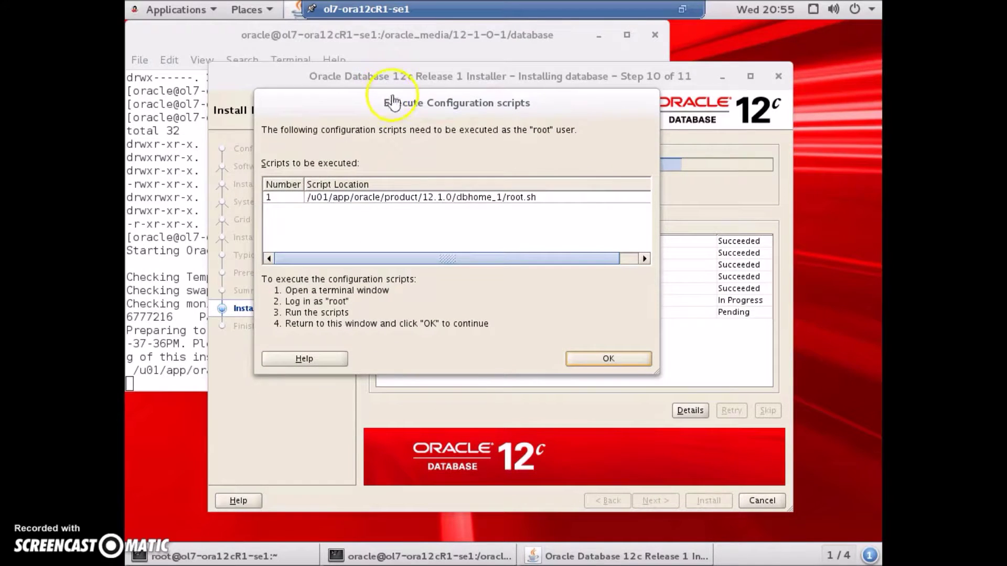
# In a new root terminal, run /u01/app/oracle/product/12.1.0/dbhome_1/root.sh, accepting the default local bin directory.
pyautogui.click(176, 9)
pyautogui.click(342, 182)
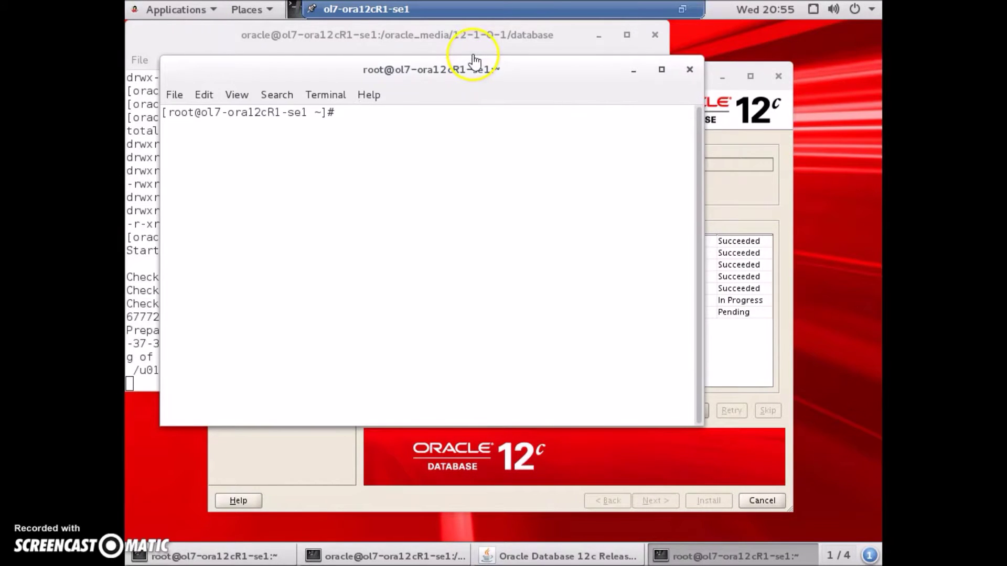
pyautogui.moveTo(443, 419); pyautogui.dragTo(859, 241)
pyautogui.moveTo(600, 214); pyautogui.dragTo(483, 404)
pyautogui.write('/u01/app/oracle/product/12.1.0/dbhome_1/root.sh')
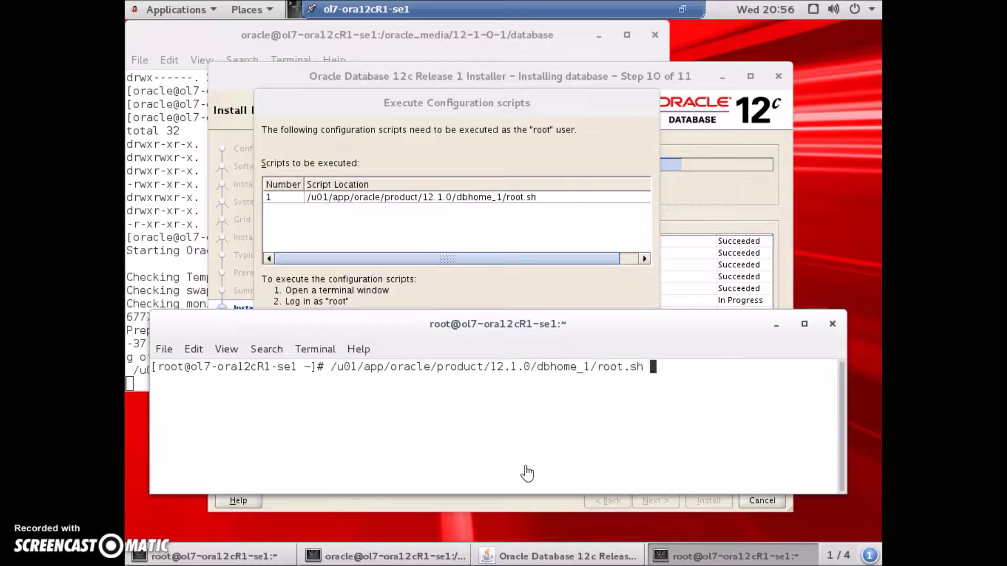
pyautogui.press('Return')
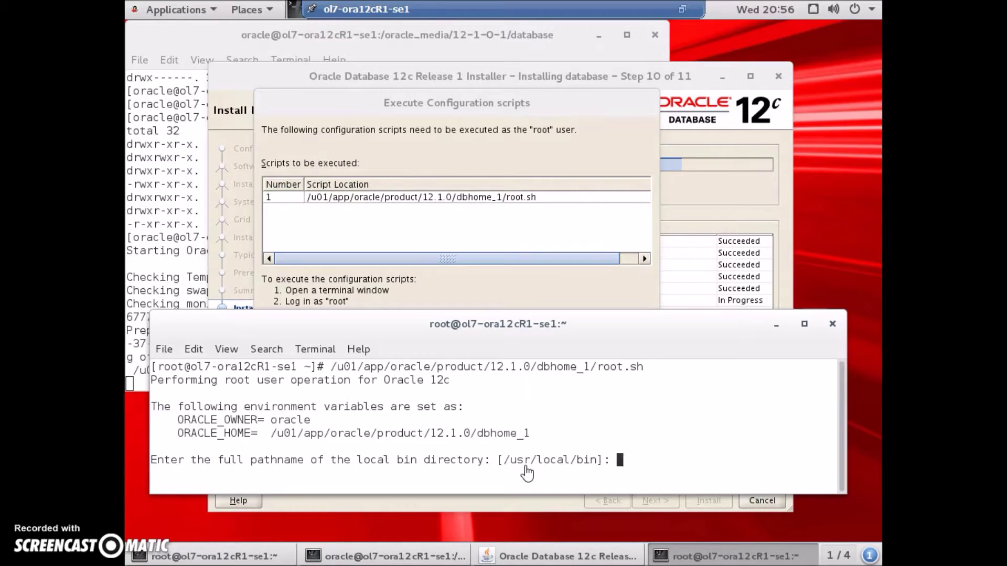
pyautogui.press('Return')
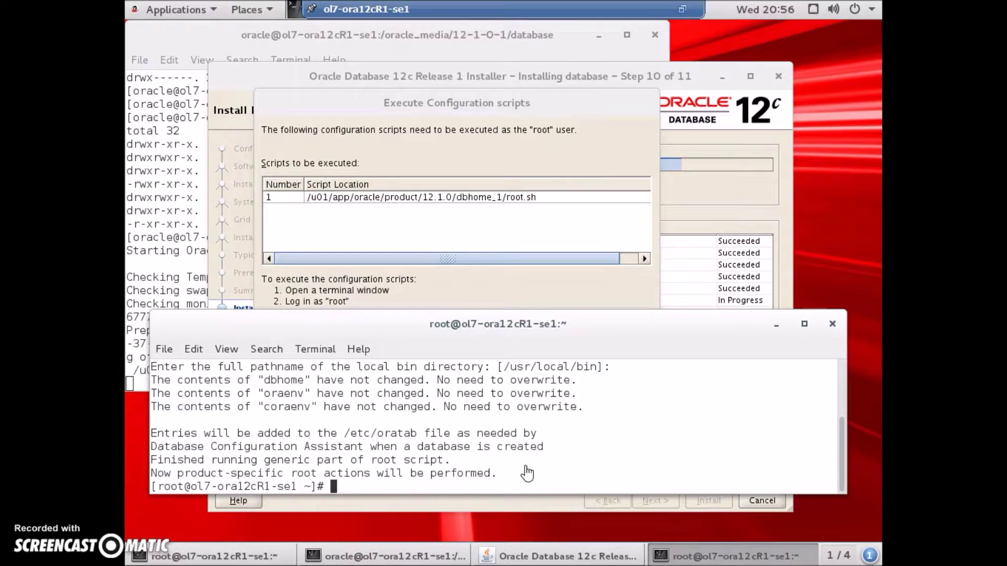
# Minimize all three terminal windows so the installer is in front.
pyautogui.click(777, 324)
pyautogui.click(598, 35)
pyautogui.click(721, 83)
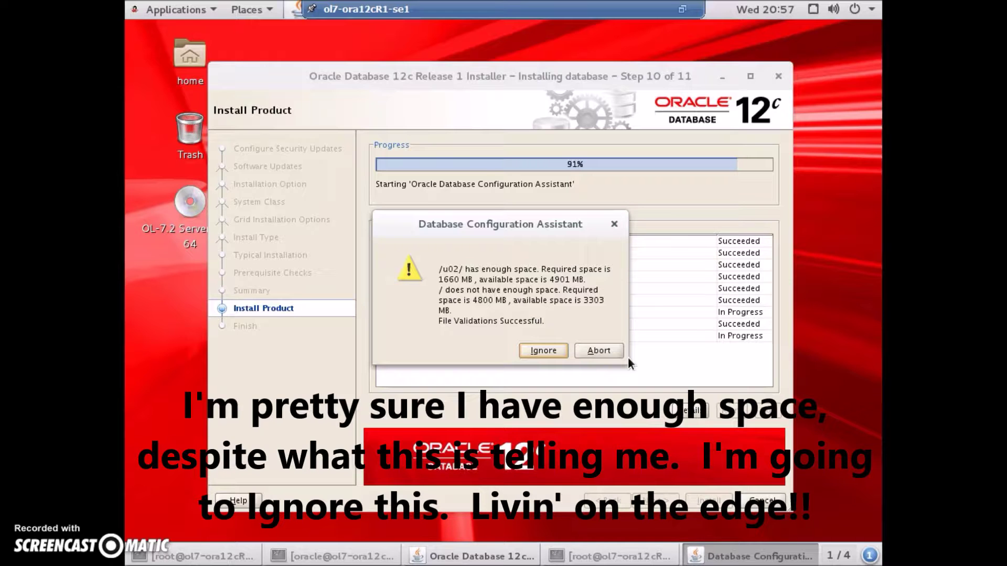
# Ignore the disk-space warning and review the alert and activity logs while db1 is created.
pyautogui.click(541, 352)
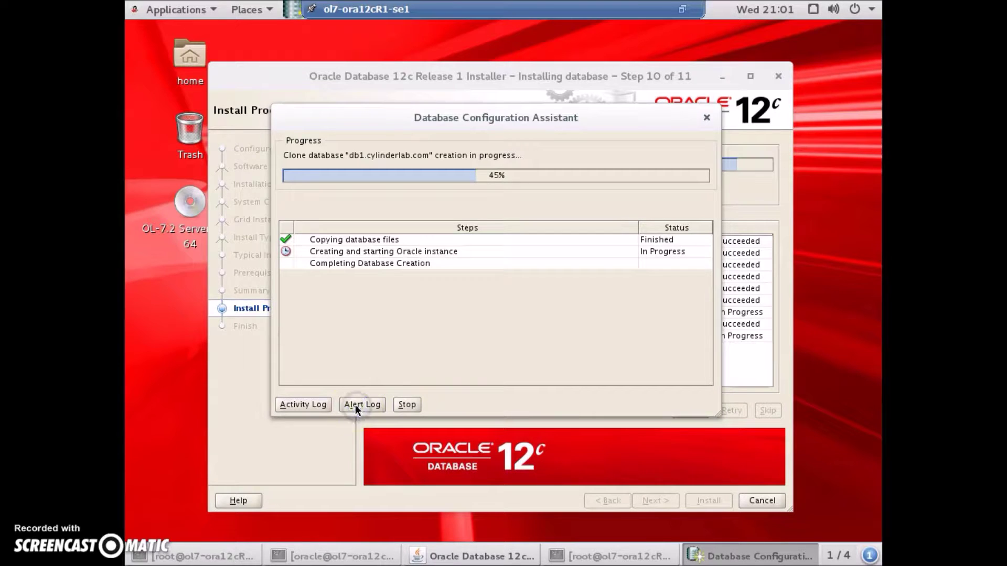
pyautogui.click(355, 405)
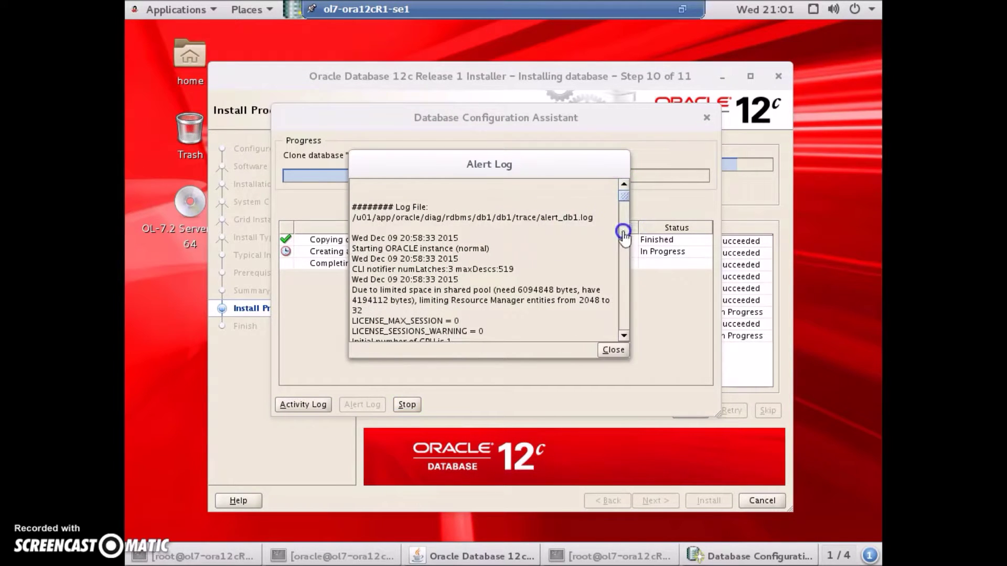
pyautogui.click(615, 352)
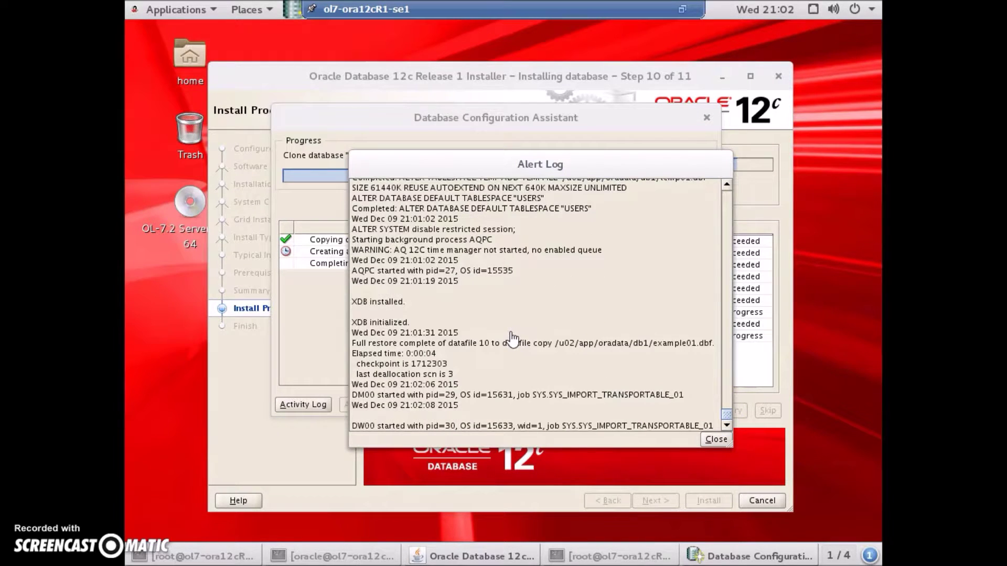
pyautogui.moveTo(532, 164); pyautogui.dragTo(436, 165)
pyautogui.click(620, 442)
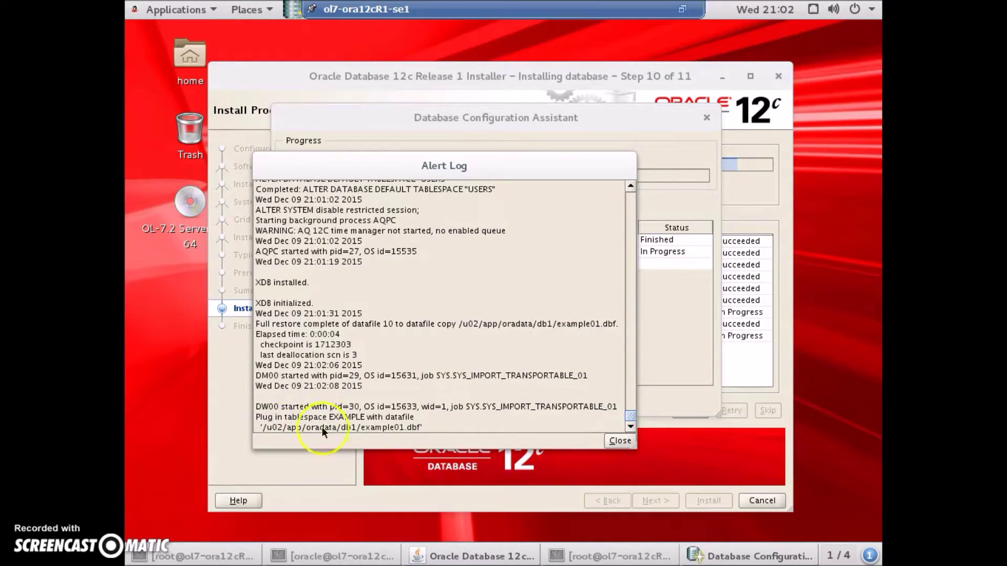
pyautogui.click(619, 440)
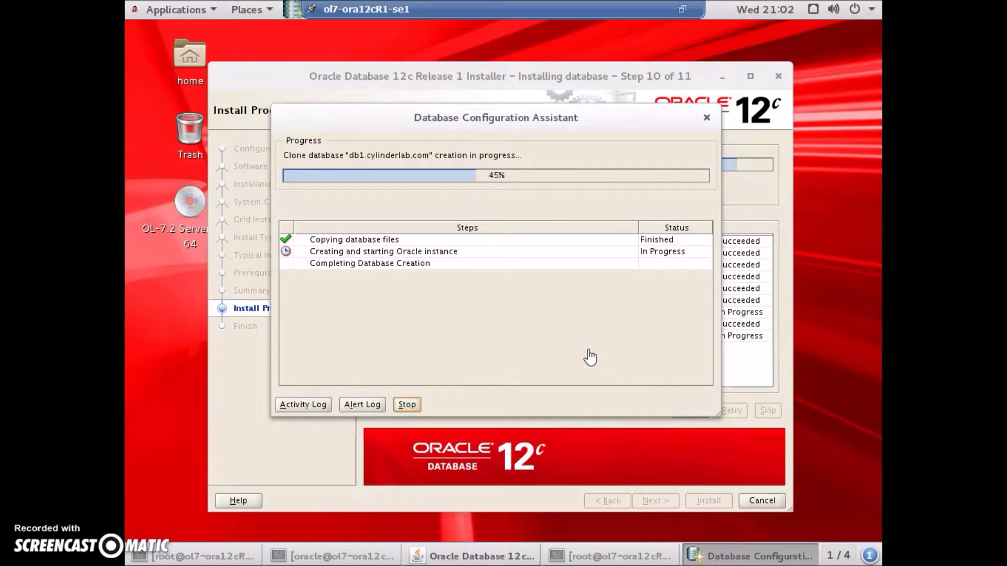
pyautogui.click(304, 404)
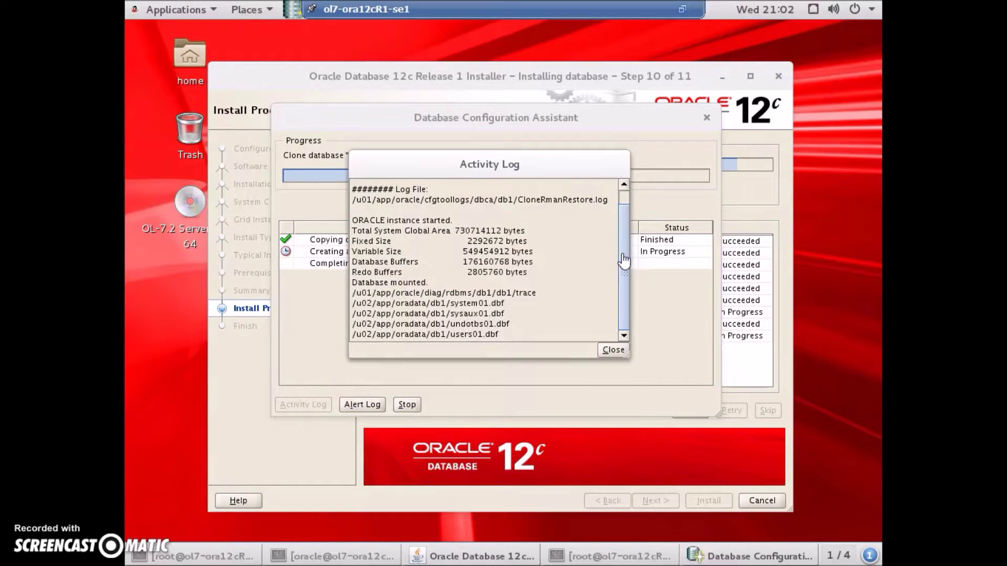
pyautogui.click(612, 349)
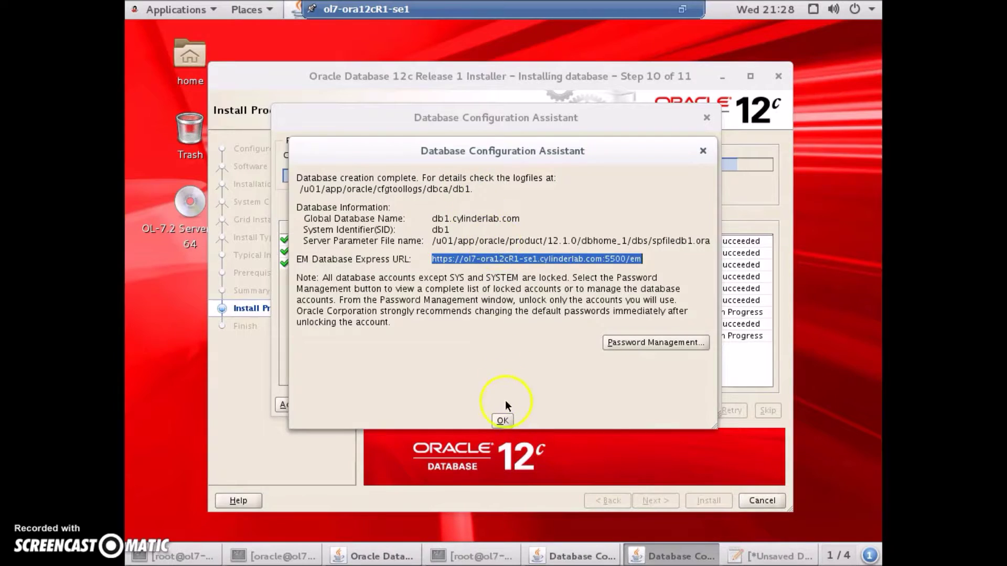
# Acknowledge the db1 creation summary and close the finished installer.
pyautogui.click(505, 422)
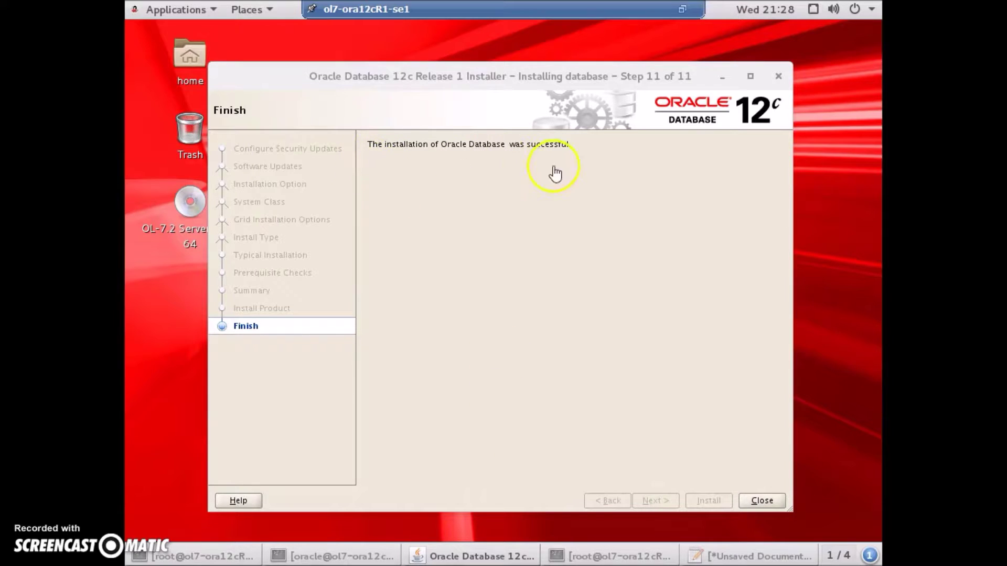
pyautogui.click(763, 503)
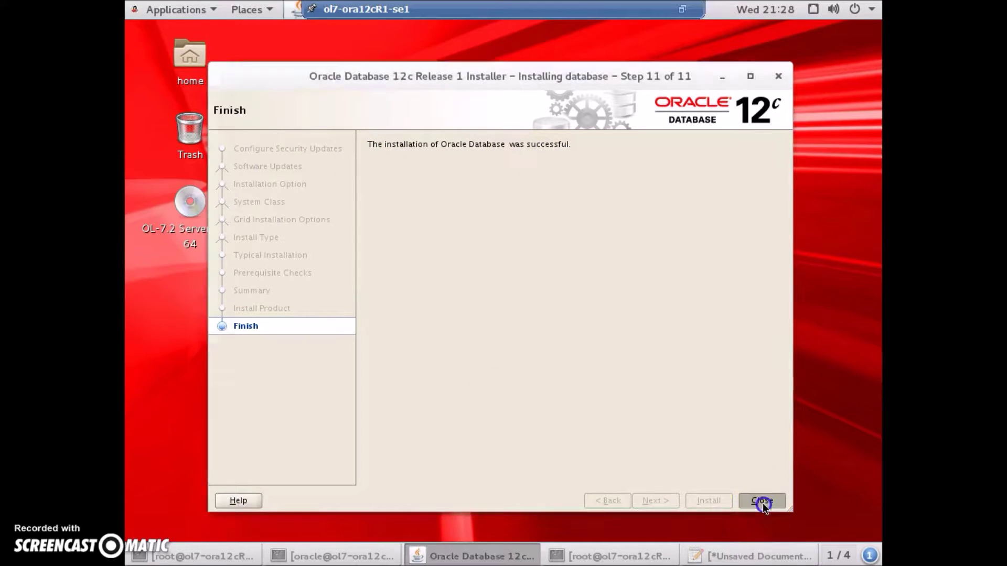
pyautogui.click(557, 278)
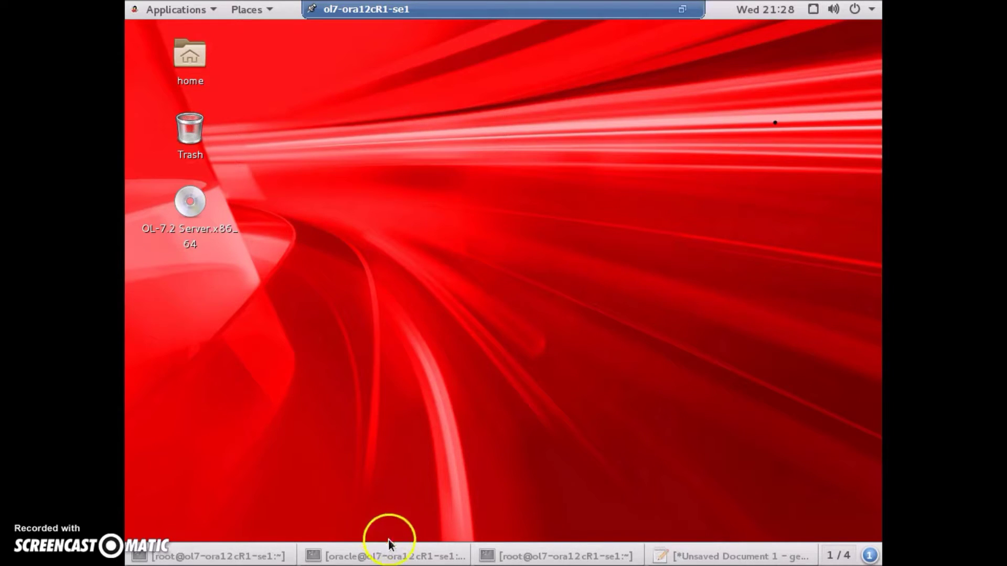
# In the oracle user's terminal, list ORA environment variables with env | grep ORA.
pyautogui.click(399, 557)
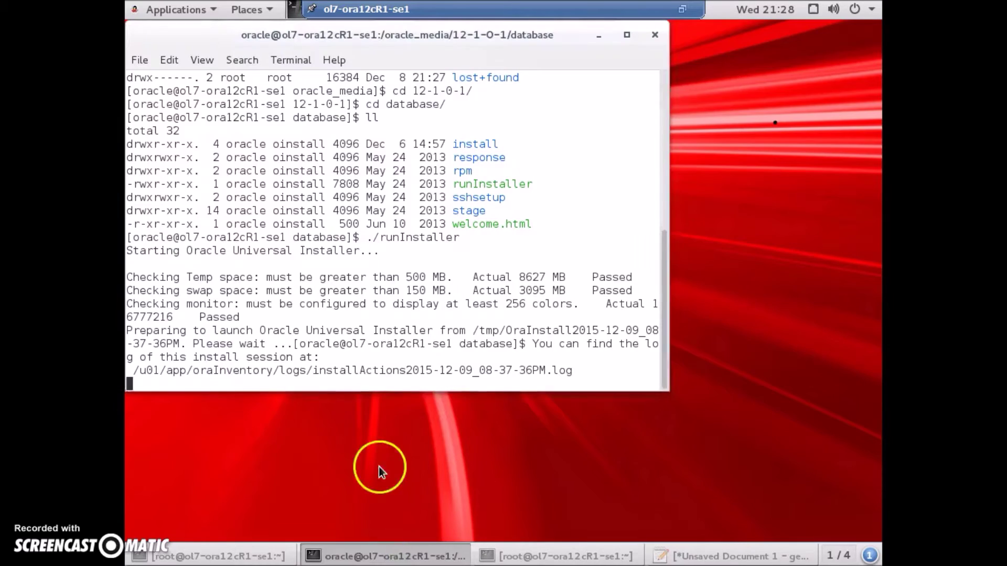
pyautogui.write('env')
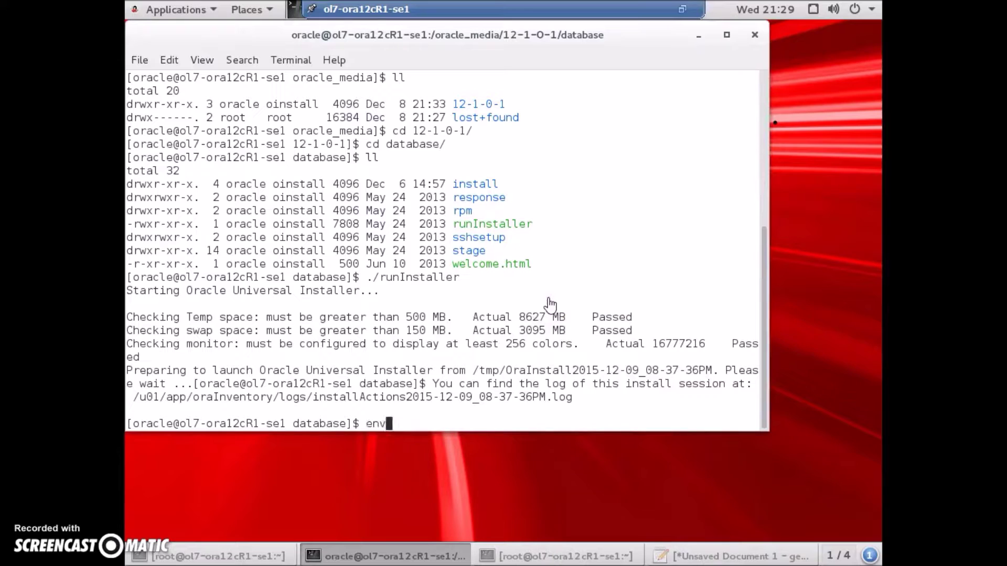
pyautogui.write(' | grpe')
pyautogui.press('BackSpace')
pyautogui.press('BackSpace')
pyautogui.press('BackSpace')
pyautogui.write('ep ORA')
pyautogui.press('Return')
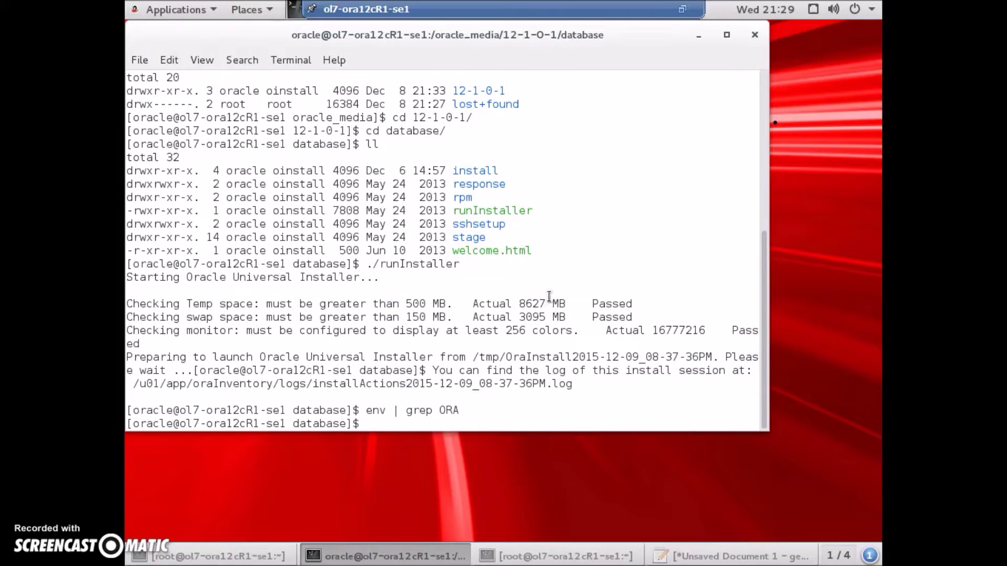
# Maximize the terminal and display the home directory's .bash_profile.
pyautogui.click(726, 35)
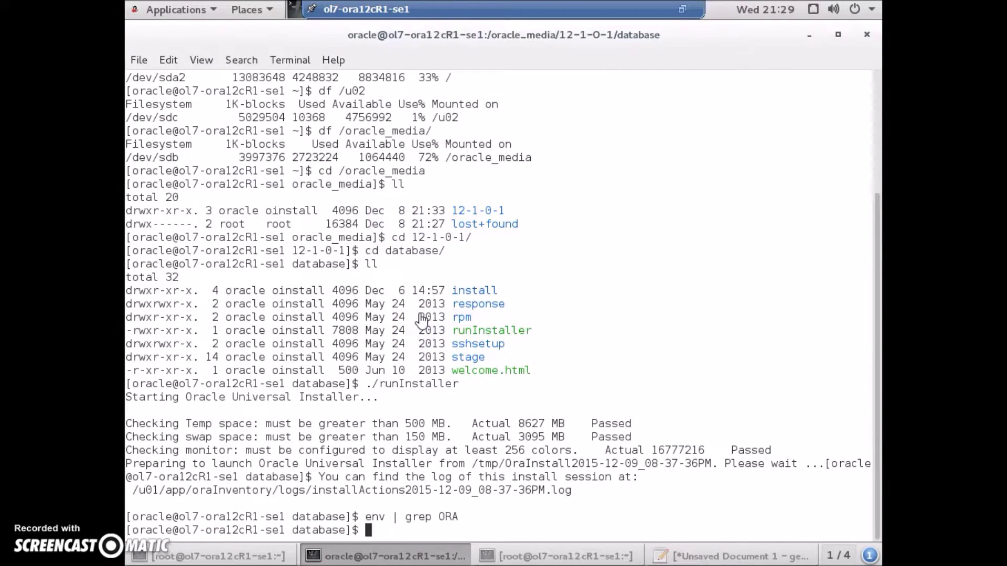
pyautogui.write('cd')
pyautogui.press('Return')
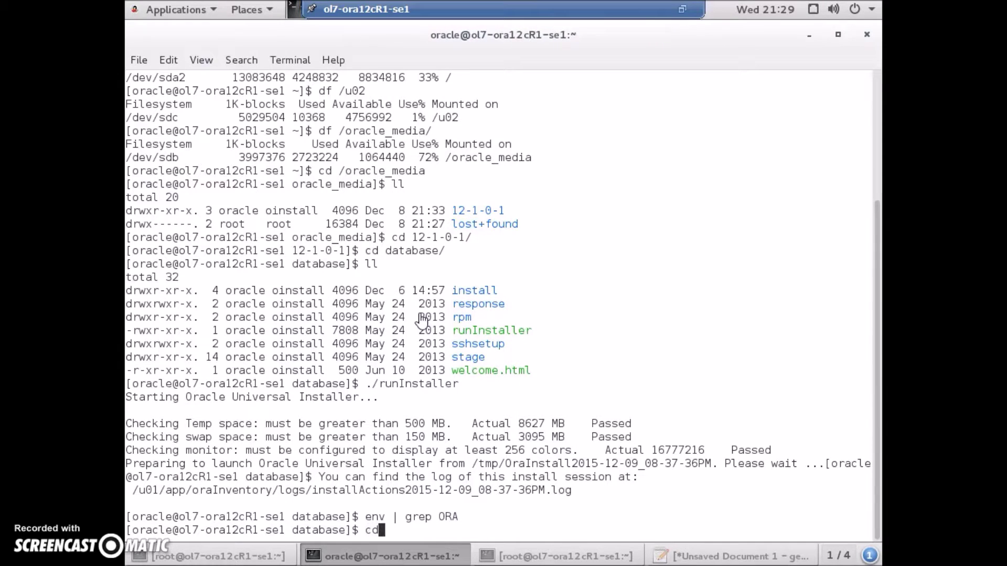
pyautogui.write('cat ')
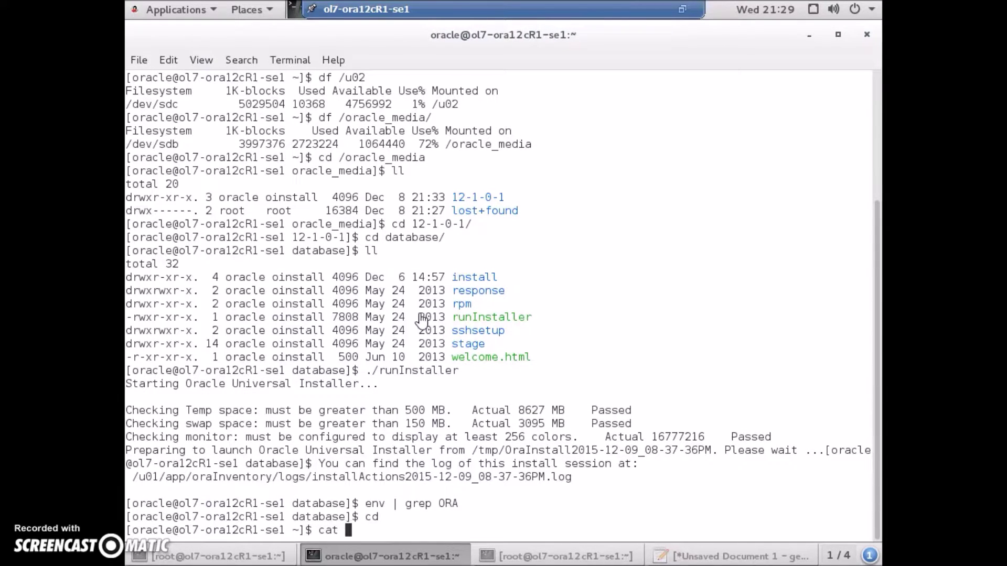
pyautogui.write('.bash_profile')
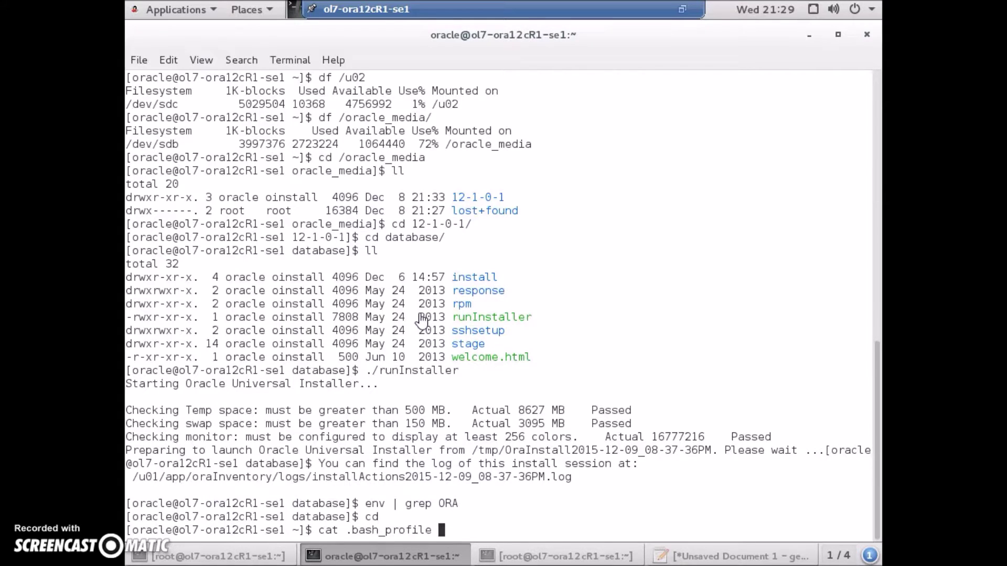
pyautogui.press('Return')
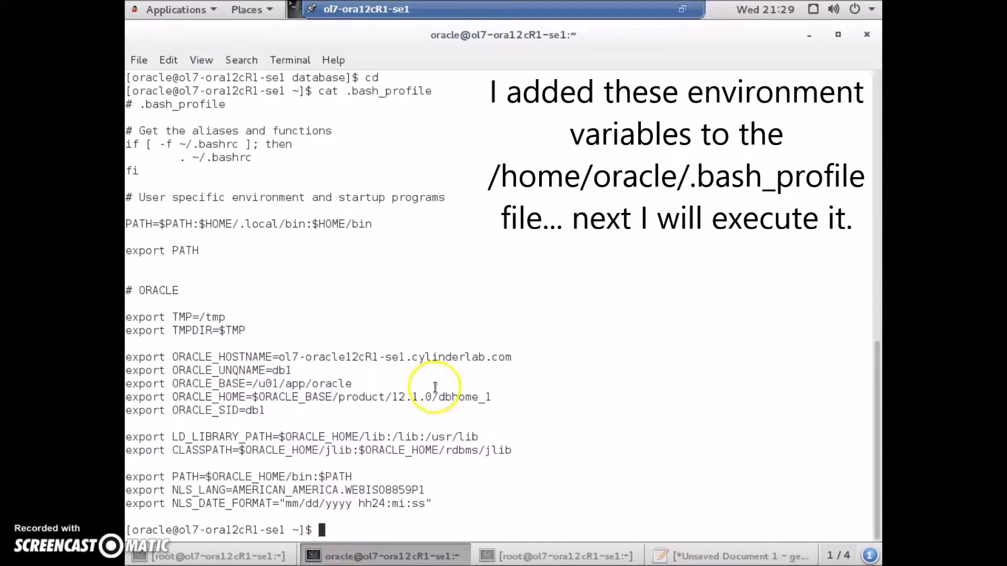
# Source .bash_profile and confirm ORACLE_SID=db1 and ORACLE_HOME are now set.
pyautogui.write('.')
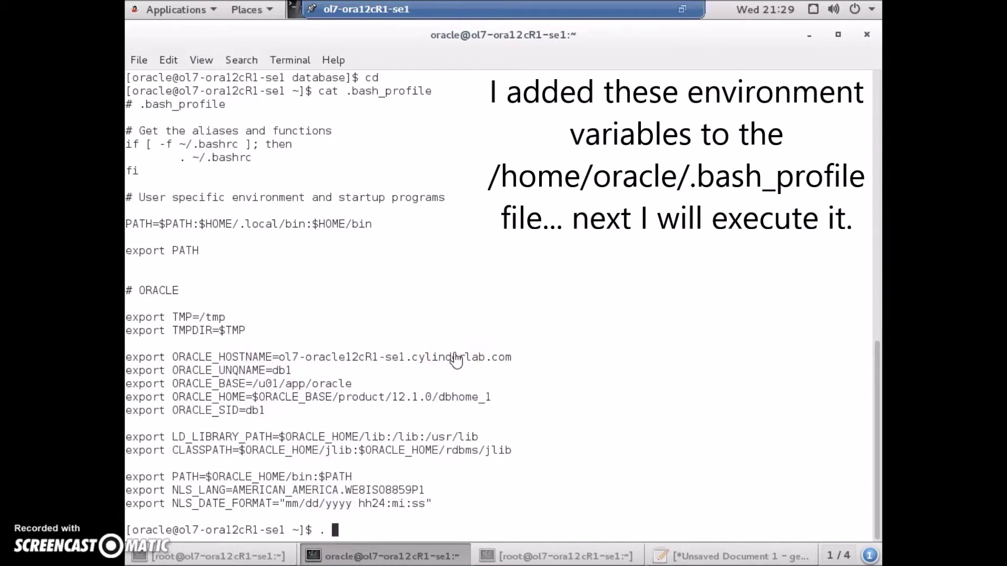
pyautogui.write(' .bash_profile')
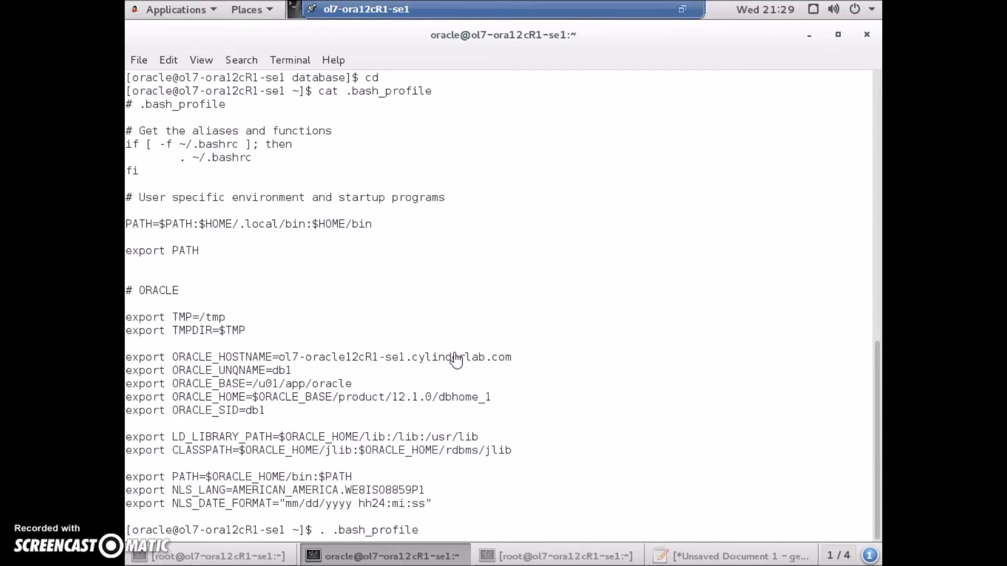
pyautogui.press('Return')
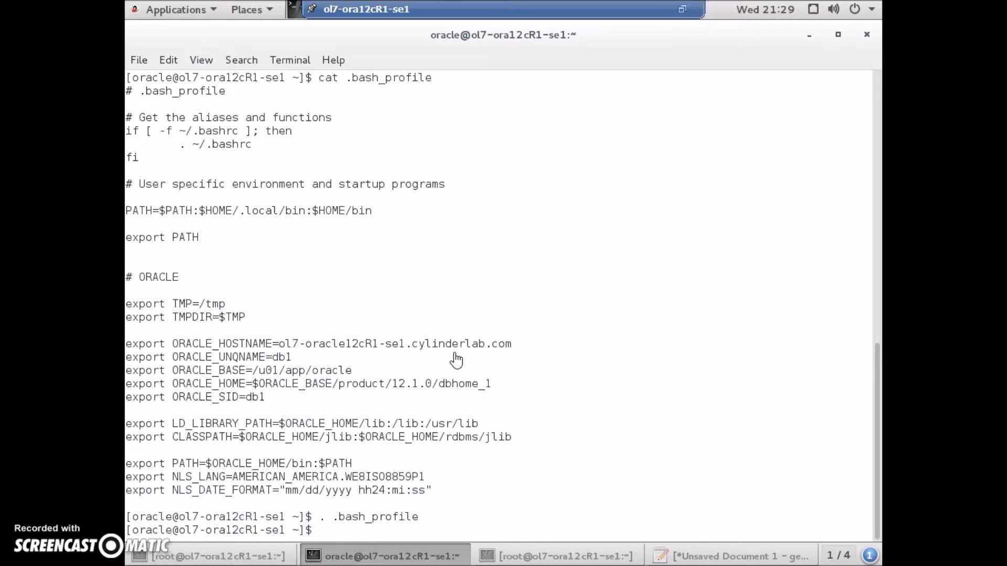
pyautogui.write('env | grpe')
pyautogui.press('BackSpace')
pyautogui.press('BackSpace')
pyautogui.press('BackSpace')
pyautogui.write('ep ORA')
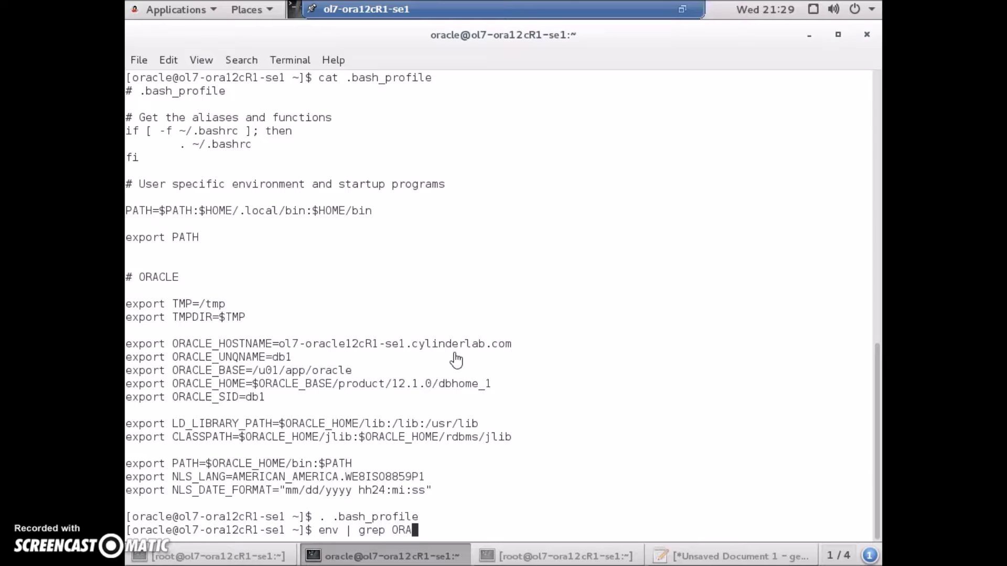
pyautogui.press('Return')
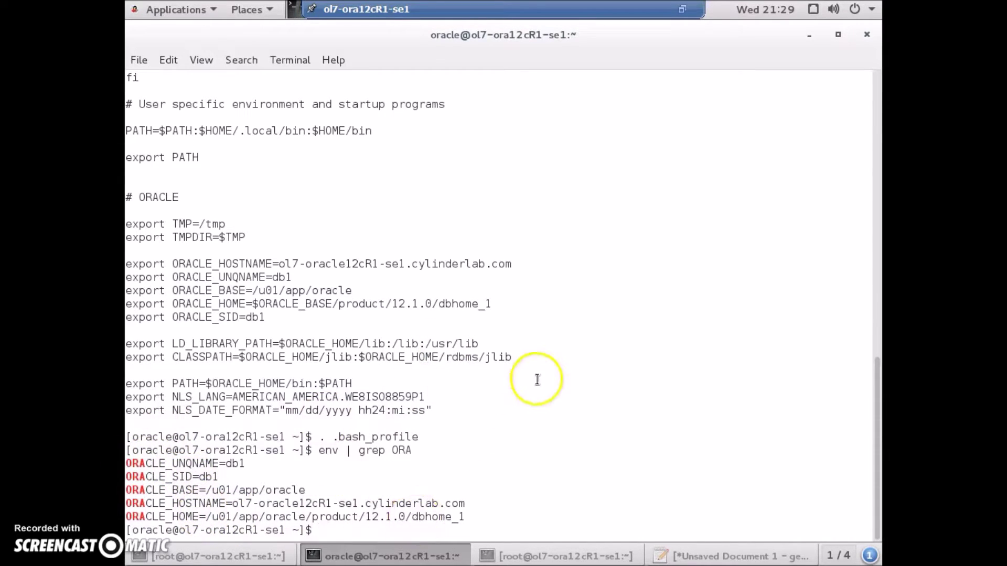
pyautogui.hotkey('ctrl', 'l')
pyautogui.press('Return')
pyautogui.press('Return')
pyautogui.press('Return')
pyautogui.press('Return')
pyautogui.press('Return')
# Check which sqlplus, list running ora processes with ps -ef | grep ora, then clear the screen.
pyautogui.press('Up')
pyautogui.press('Up')
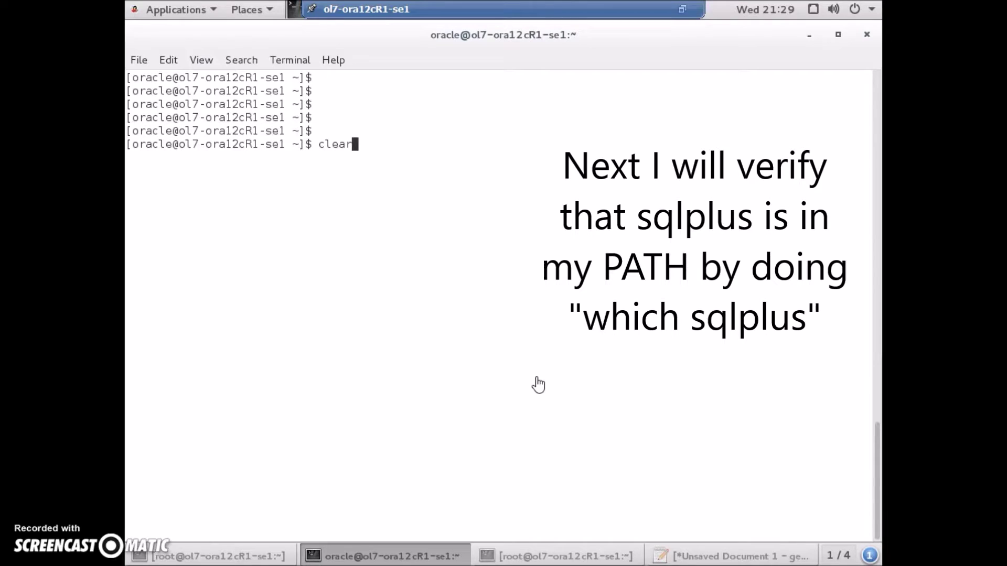
pyautogui.press('Return')
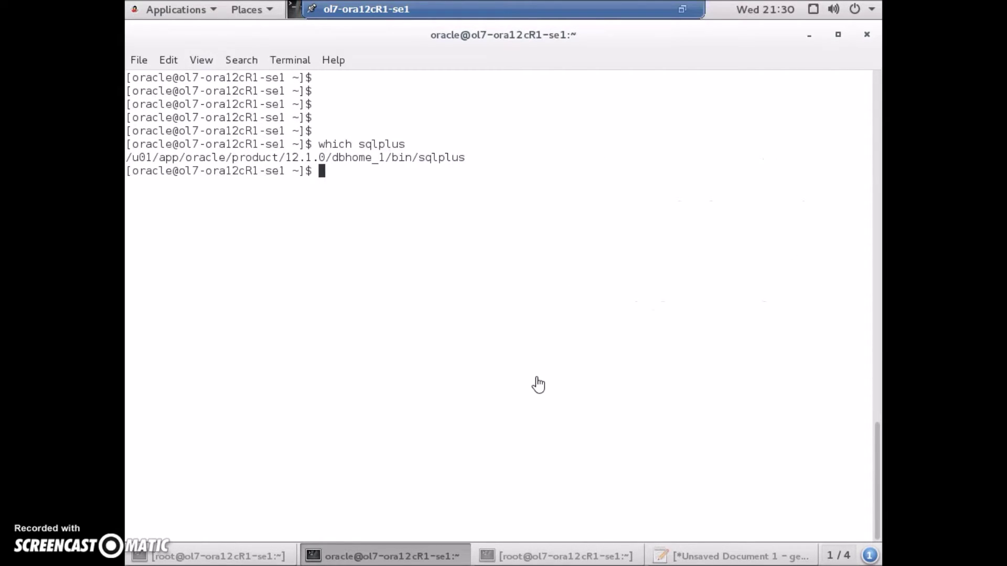
pyautogui.write('ps -ef |')
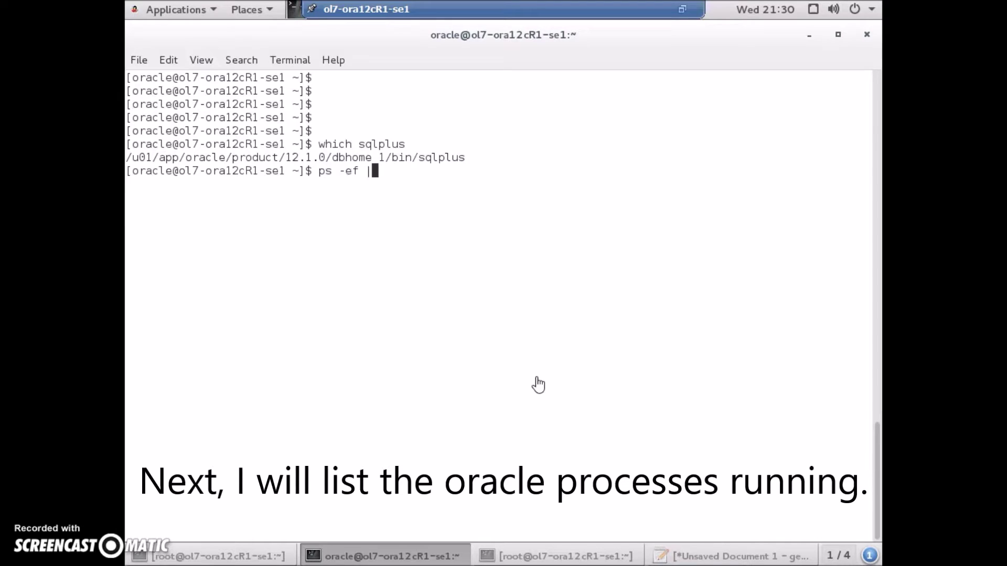
pyautogui.write(' grep ora')
pyautogui.press('Return')
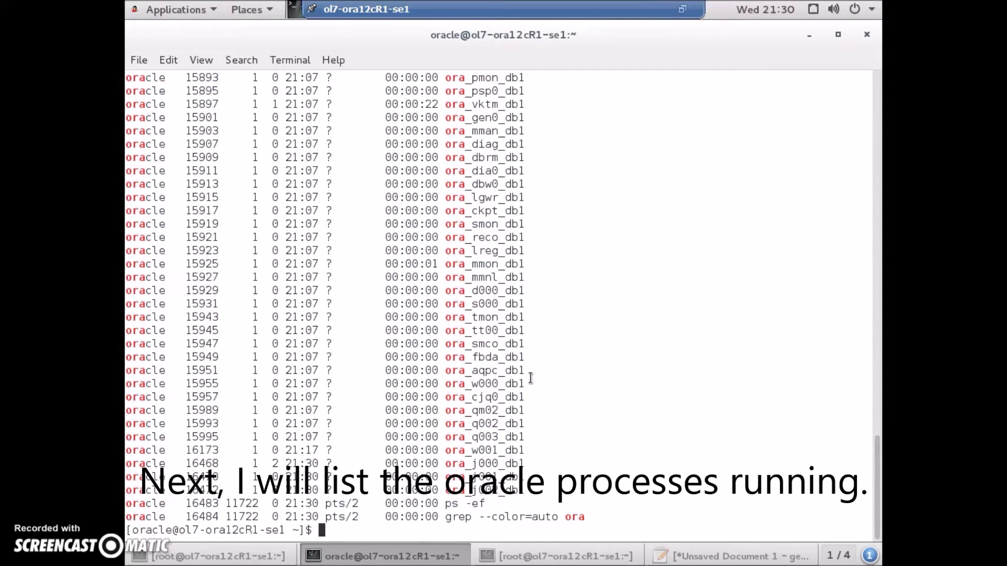
pyautogui.scroll(5, 532, 385)
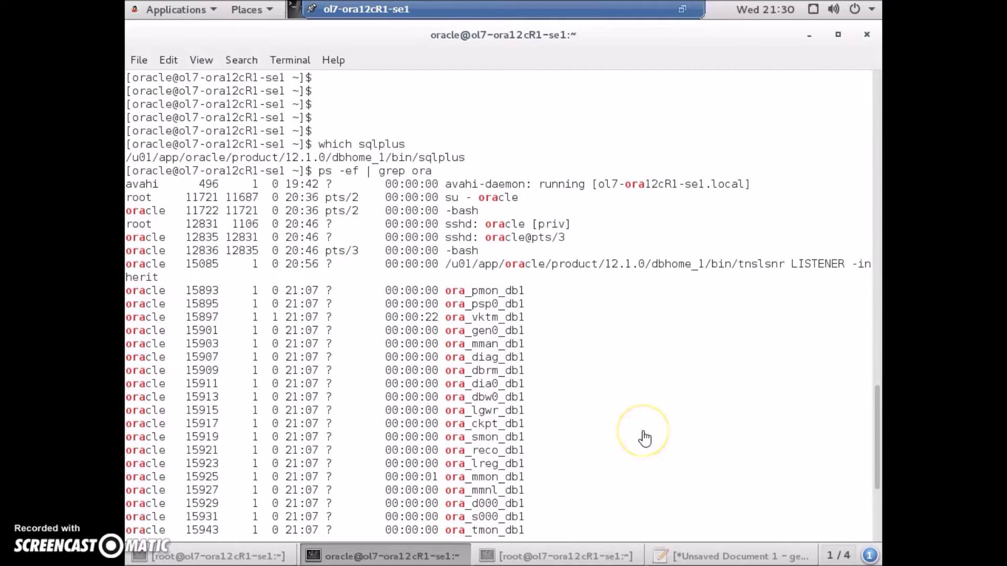
pyautogui.scroll(-5, 645, 439)
pyautogui.click(629, 442)
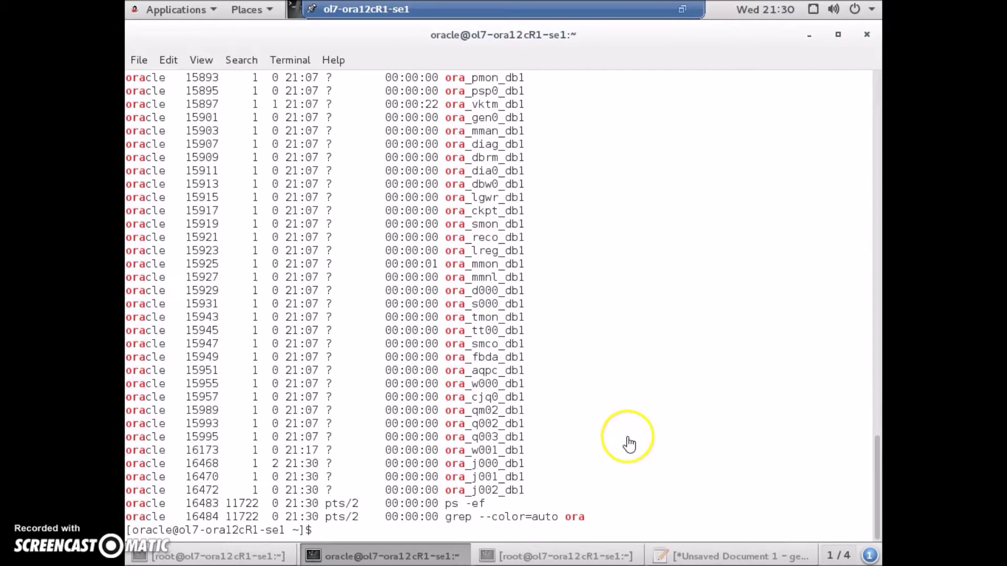
pyautogui.write('clear')
pyautogui.press('Return')
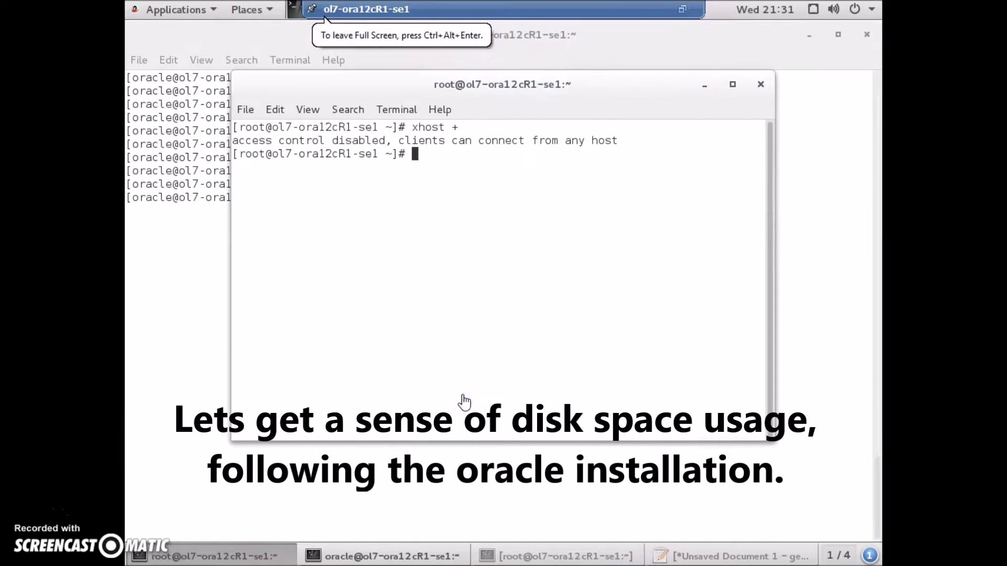
# Check root filesystem usage with df -h / (8.8G of 13G used).
pyautogui.write('df ')
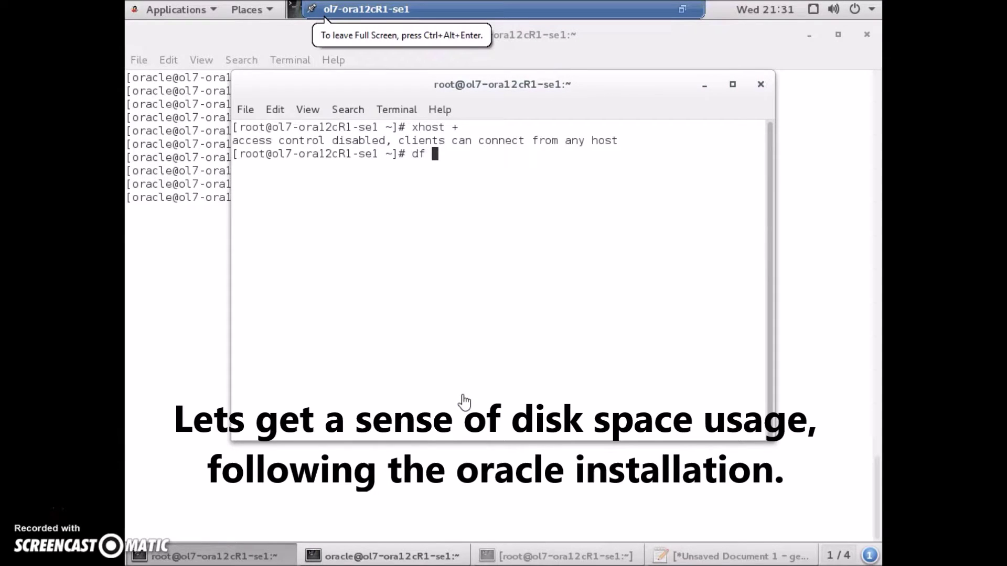
pyautogui.write('-h /')
pyautogui.press('Return')
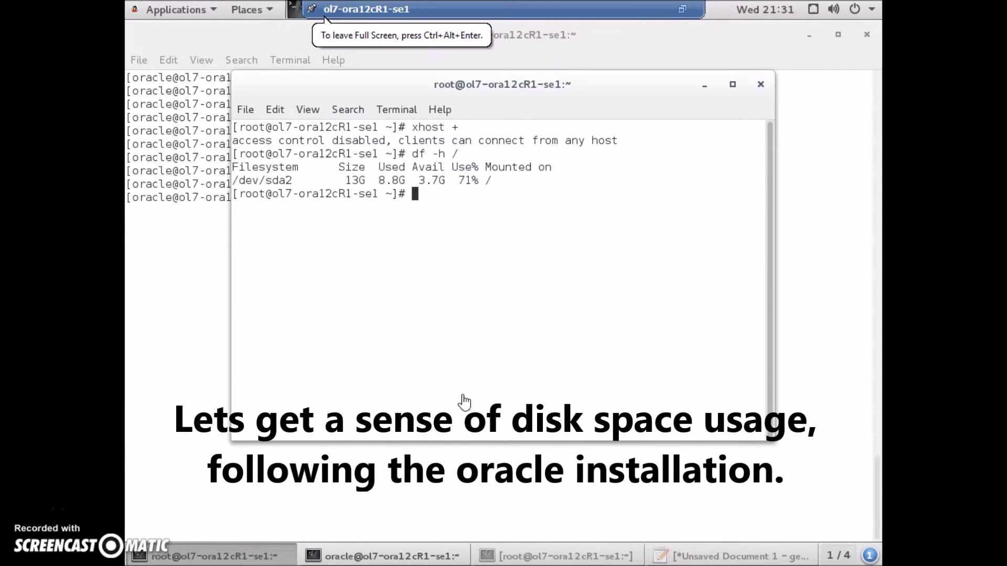
pyautogui.press('Return')
pyautogui.press('Return')
pyautogui.press('Return')
pyautogui.press('Return')
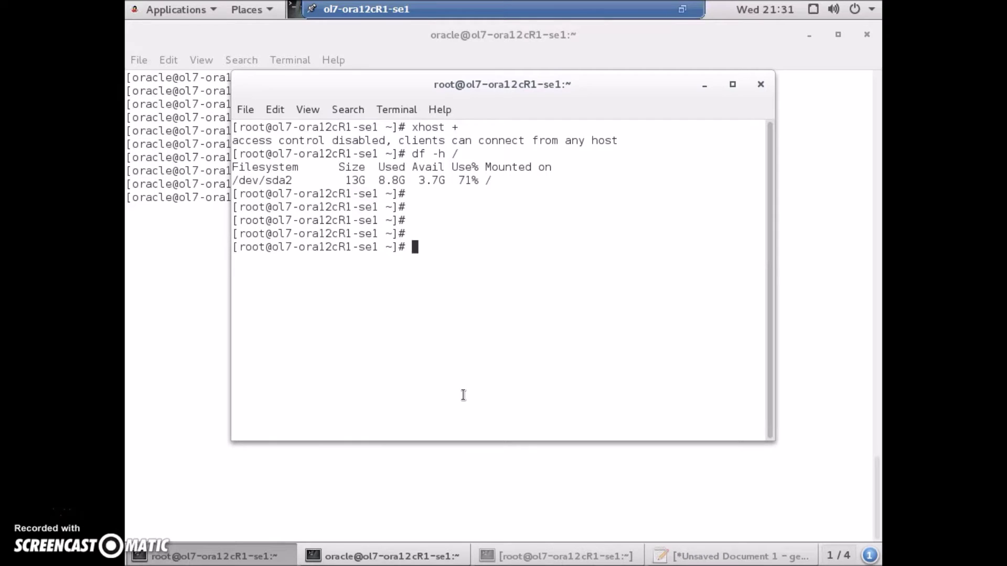
# Measure space used by /u01 (4.8G) and /u02 with du -sh.
pyautogui.write('du -sh /u01')
pyautogui.press('Return')
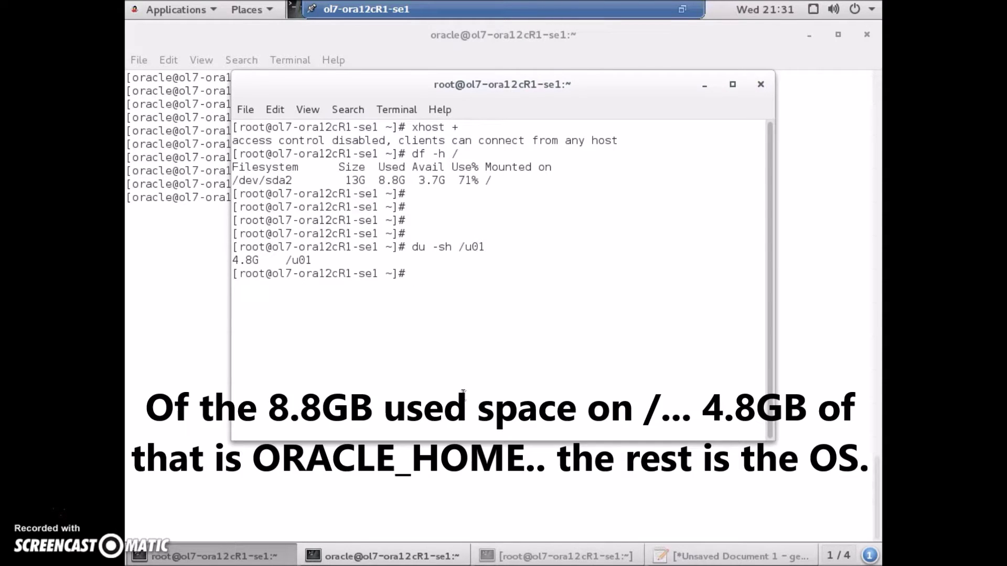
pyautogui.press('Return')
pyautogui.press('Return')
pyautogui.press('Return')
pyautogui.press('Return')
pyautogui.press('Up')
pyautogui.press('BackSpace')
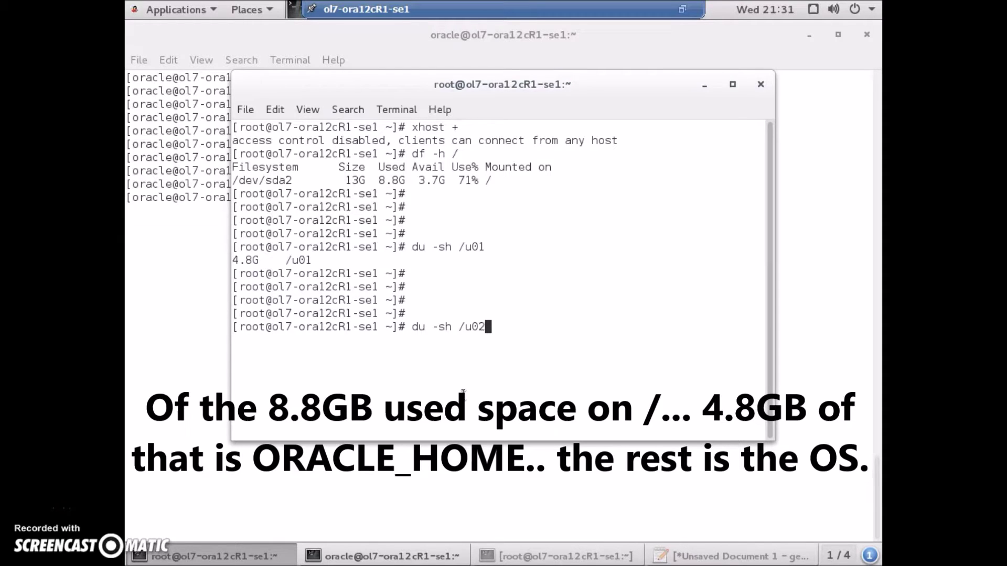
pyautogui.write('2')
pyautogui.press('Return')
pyautogui.press('Return')
pyautogui.press('Return')
pyautogui.press('Return')
pyautogui.press('Return')
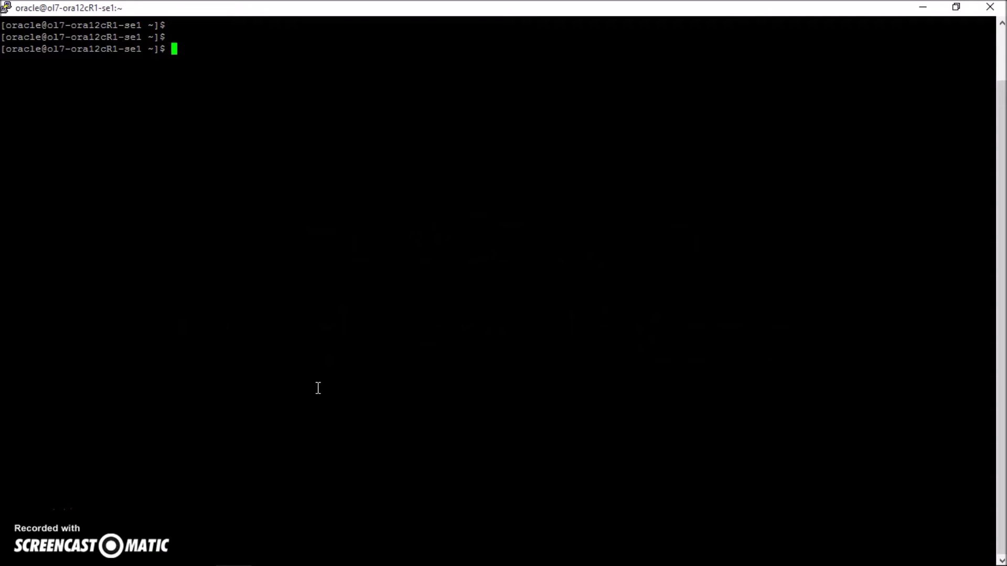
# List the ORACLE environment variables with env | grep ORA.
pyautogui.write('env|')
pyautogui.press('BackSpace')
pyautogui.write('| grep ORA')
pyautogui.press('Return')
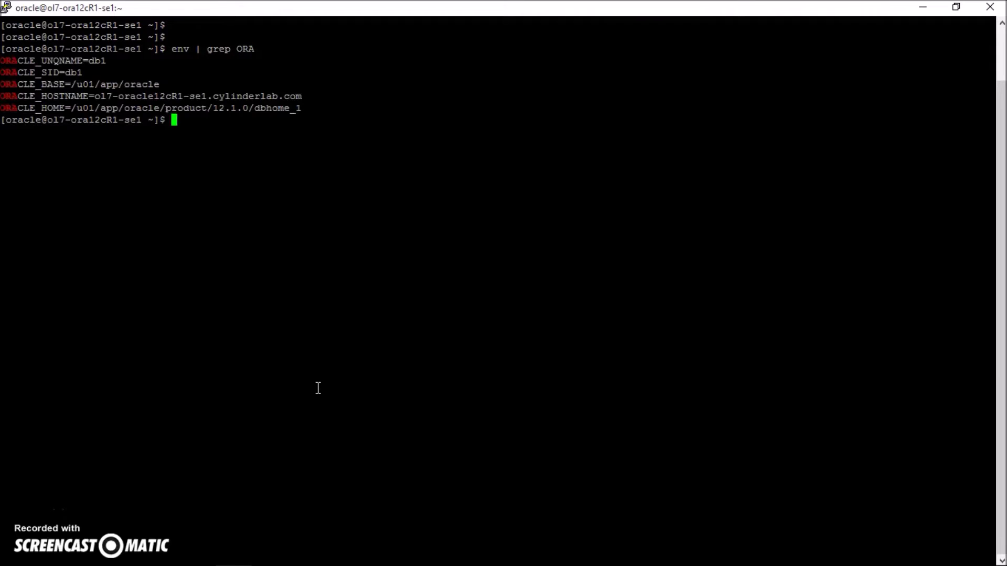
pyautogui.press('Return')
pyautogui.press('Return')
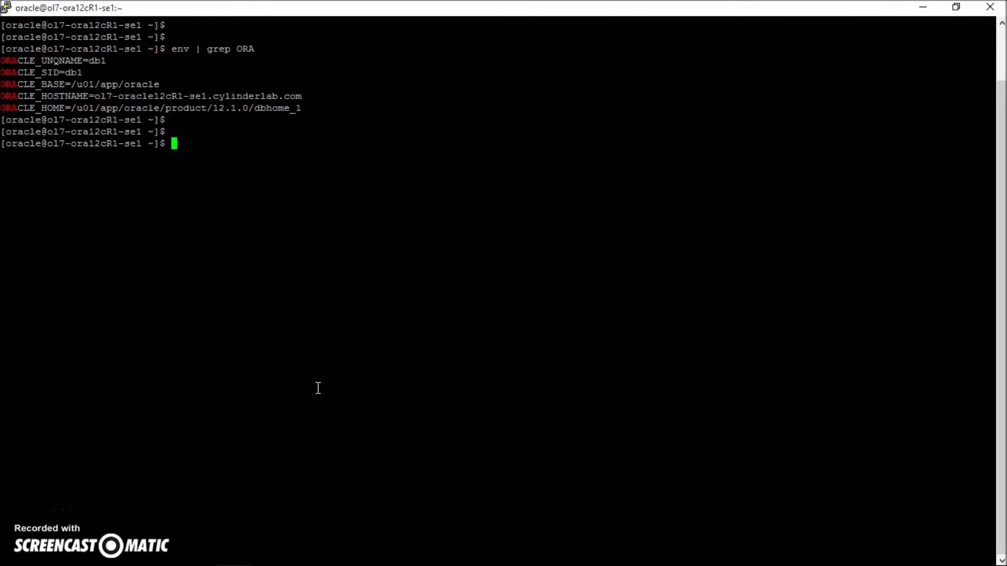
# Connect with sqlplus / as sysdba and run shutdown immediate on db1.
pyautogui.write('sqlplus / as sysdba')
pyautogui.press('Return')
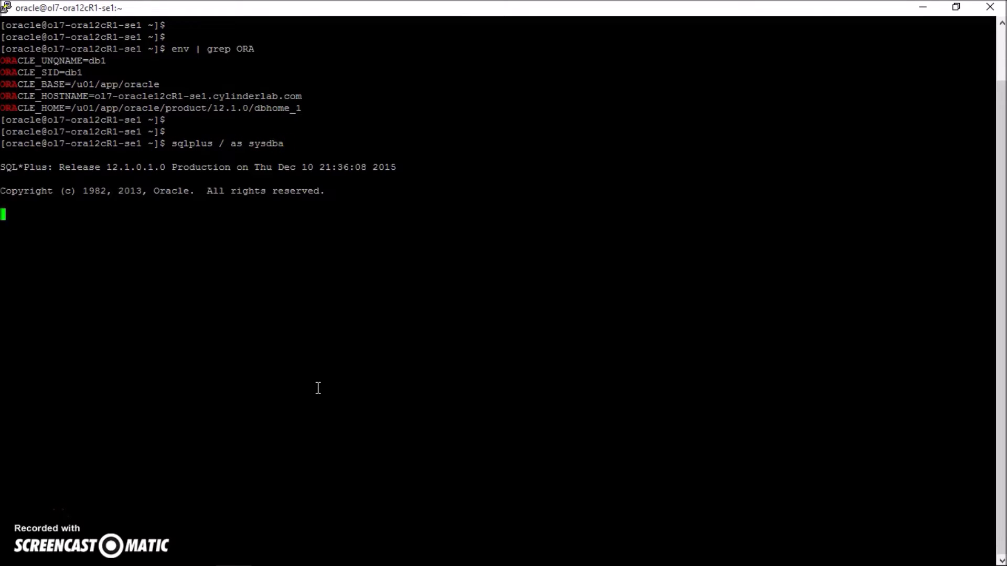
pyautogui.write('shutdown imm')
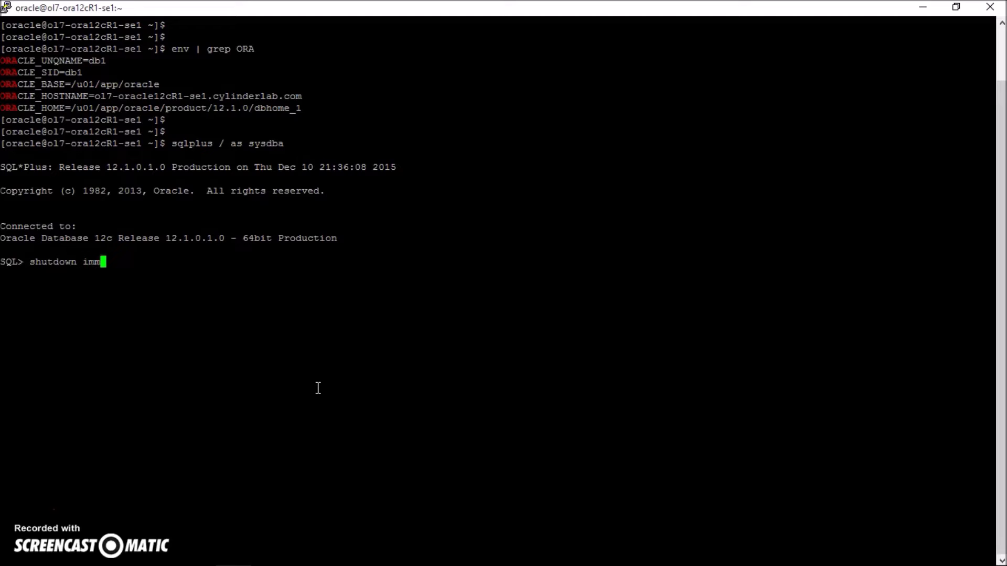
pyautogui.write('ediate')
pyautogui.press('Return')
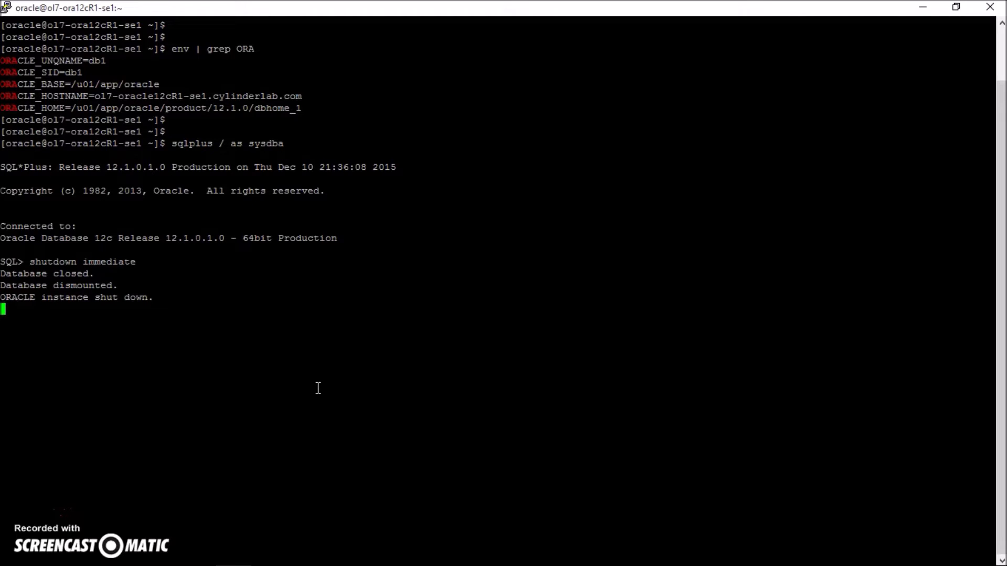
# Exit SQL*Plus and clear the shell screen.
pyautogui.write('exit')
pyautogui.press('Return')
pyautogui.press('Return')
pyautogui.press('Return')
pyautogui.write('l')
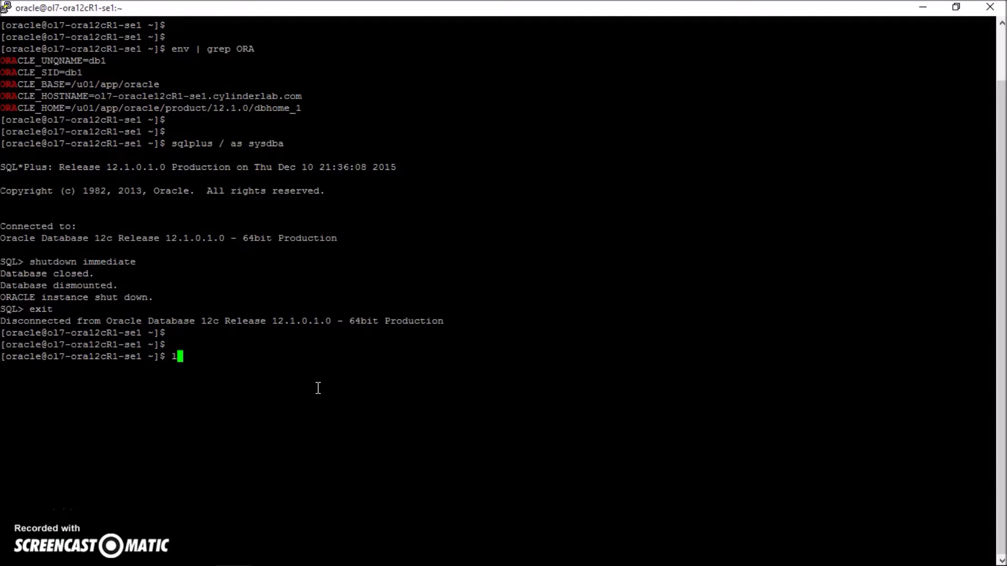
pyautogui.press('BackSpace')
pyautogui.write('clear')
# Run lsnrctl stop and list the ORACLE environment variables with env | grep ORA.
pyautogui.press('Return')
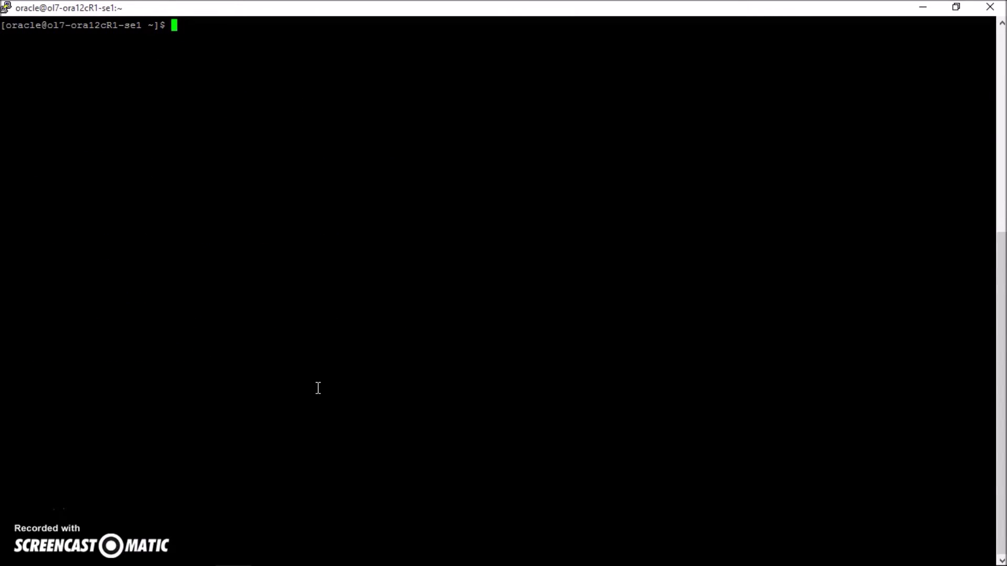
pyautogui.write('lsnrctl stop')
pyautogui.press('Return')
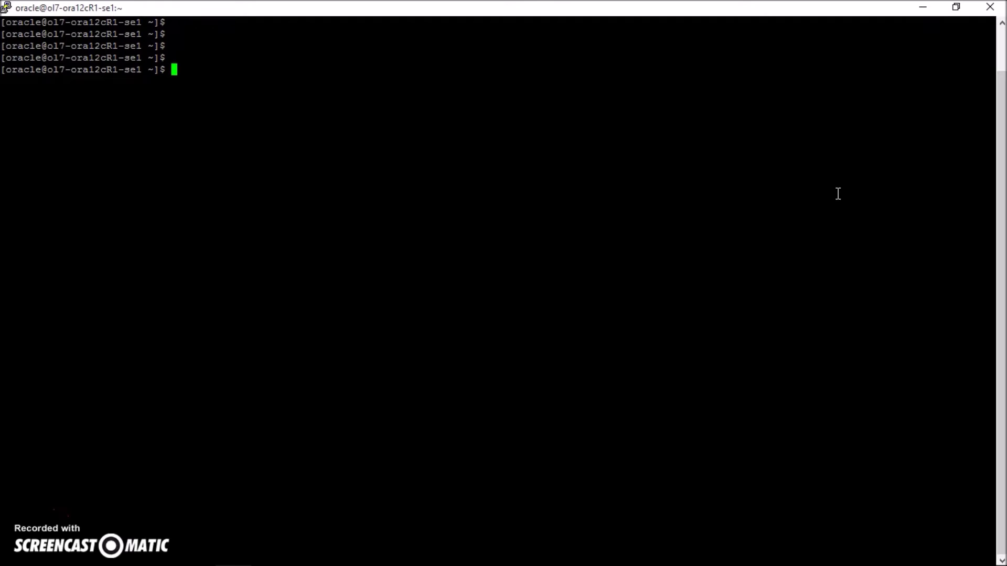
pyautogui.write('env | grep ORA')
pyautogui.press('Return')
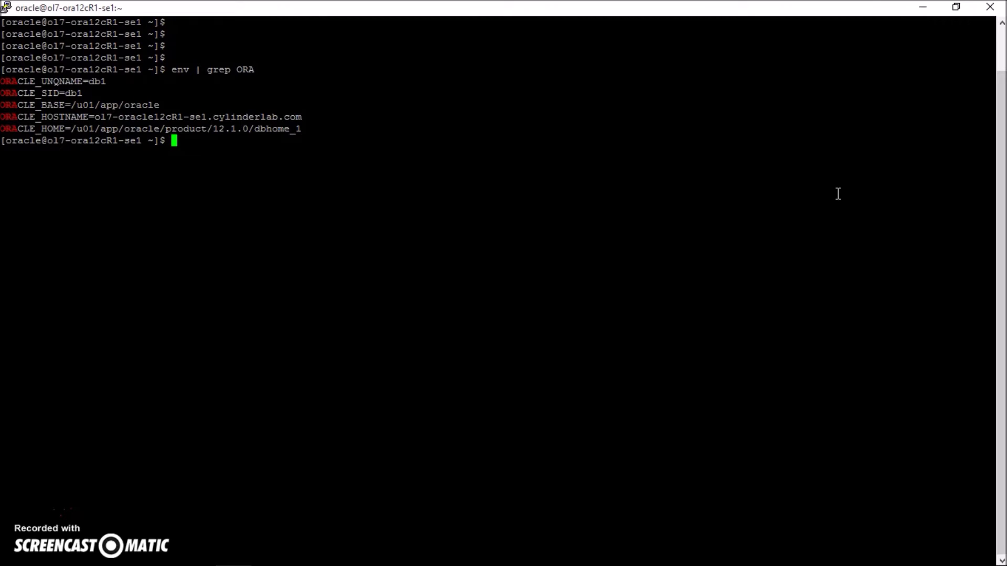
pyautogui.press('Return')
pyautogui.press('Return')
pyautogui.press('Return')
# Confirm sqlplus is on the PATH with which sqlplus.
pyautogui.write('sqlp')
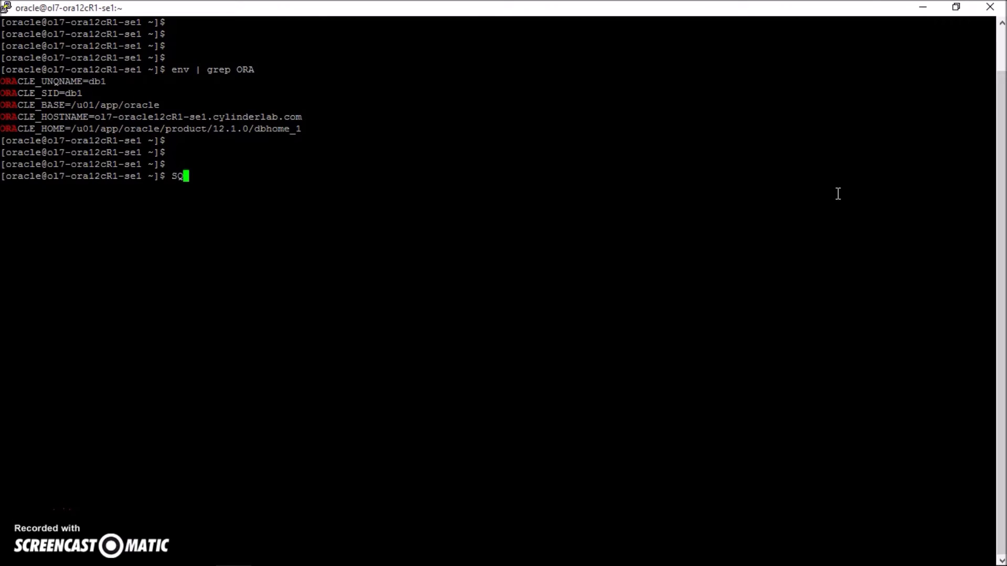
pyautogui.press('BackSpace')
pyautogui.press('BackSpace')
pyautogui.press('BackSpace')
pyautogui.press('BackSpace')
pyautogui.write('which sqlplus')
pyautogui.press('Return')
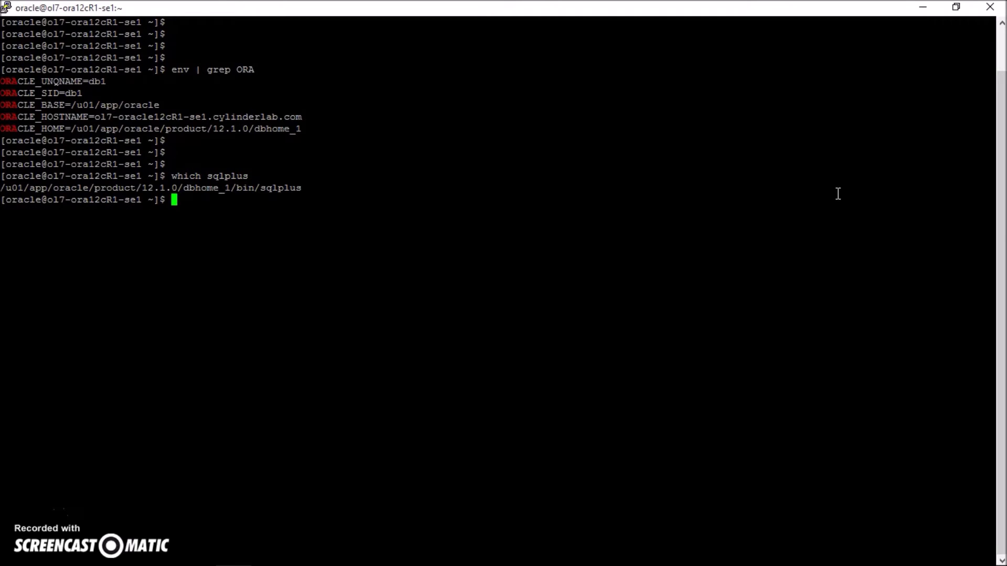
pyautogui.press('Return')
pyautogui.press('Return')
# Connect as sysdba to the idle instance and run startup to mount and open db1.
pyautogui.write('sqlp')
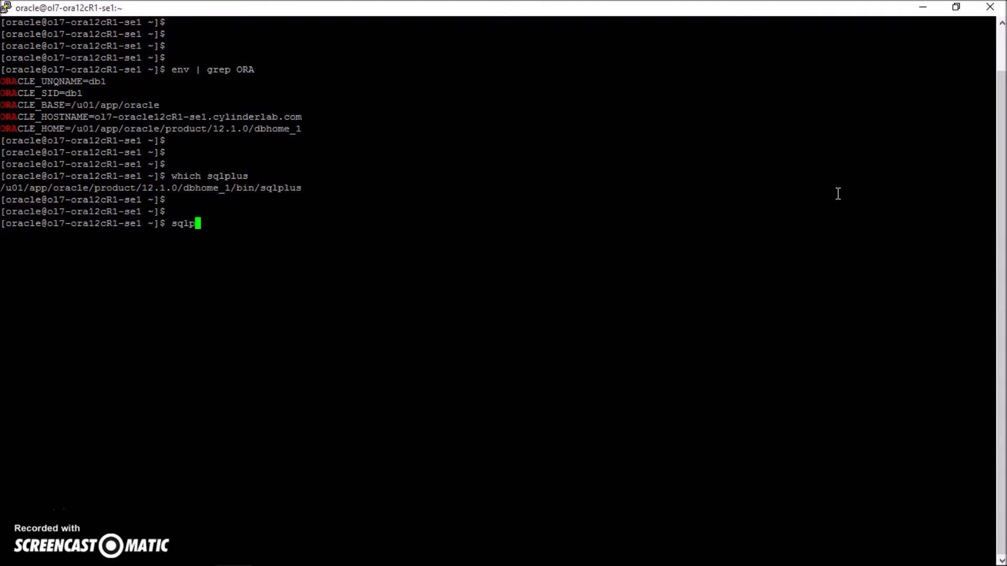
pyautogui.write('lus / as sysdba')
pyautogui.press('Return')
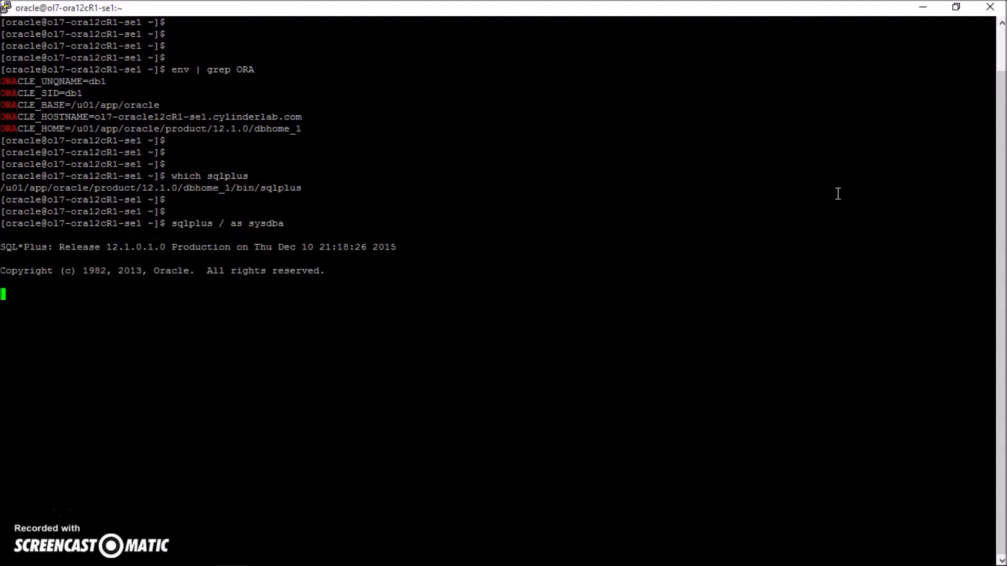
pyautogui.write('startup')
pyautogui.click(779, 397)
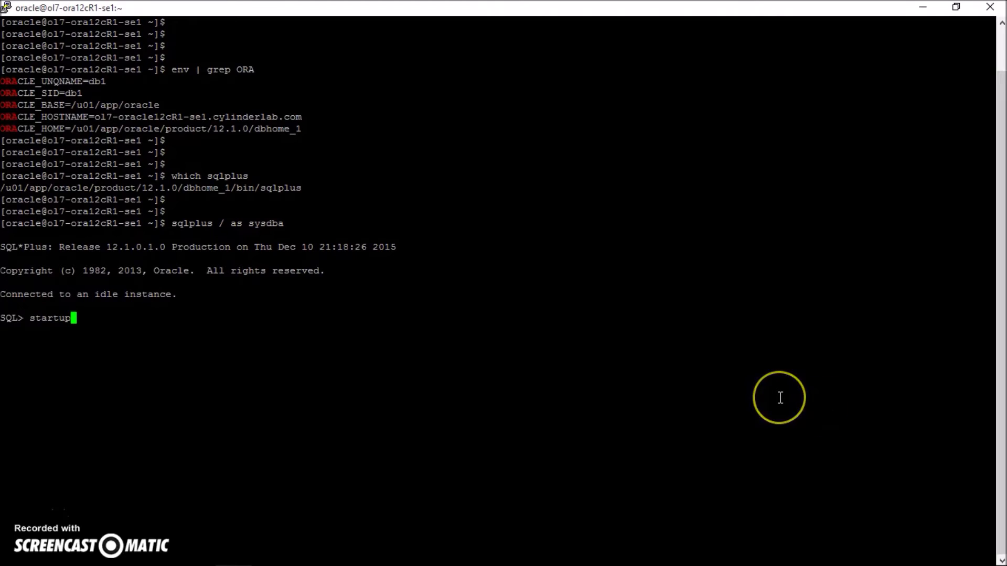
pyautogui.press('Return')
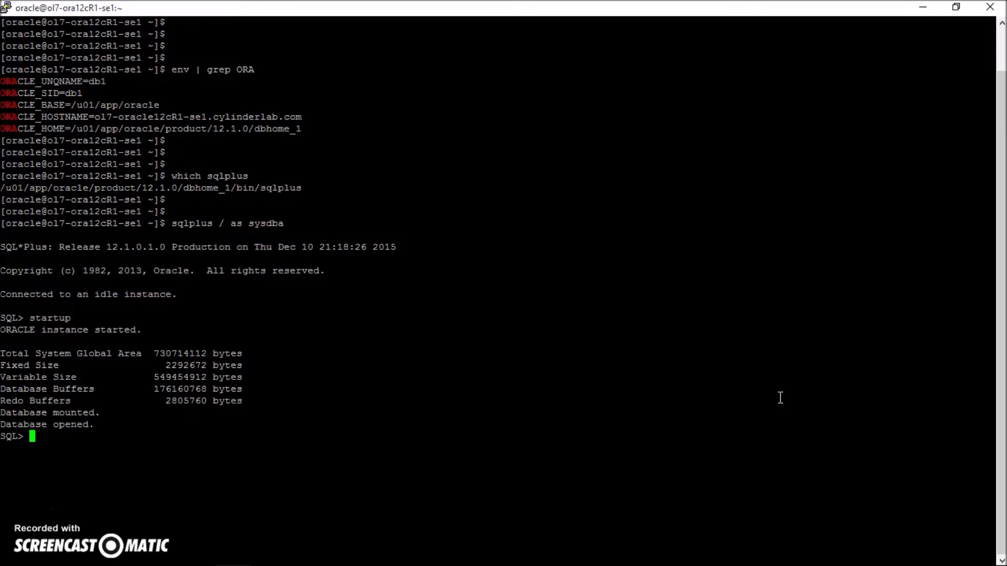
# Exit SQL*Plus and clear the terminal screen.
pyautogui.write('exit')
pyautogui.press('Return')
pyautogui.hotkey('ctrl', 'l')
pyautogui.press('Return')
pyautogui.press('Return')
pyautogui.press('Return')
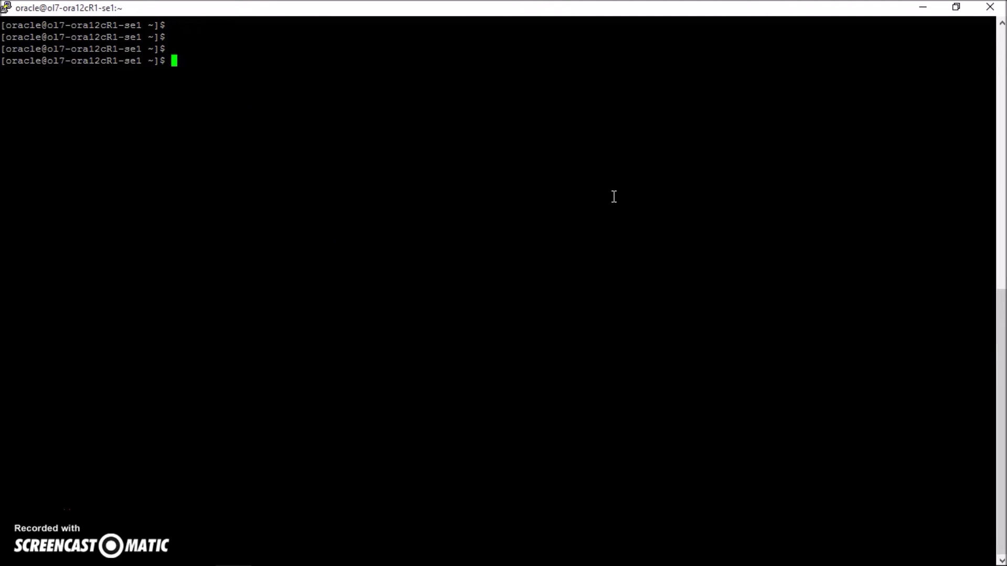
# Locate lsnrctl, start the listener on port 1521 at the LSNRCTL prompt, then exit.
pyautogui.write('which lsnrctl')
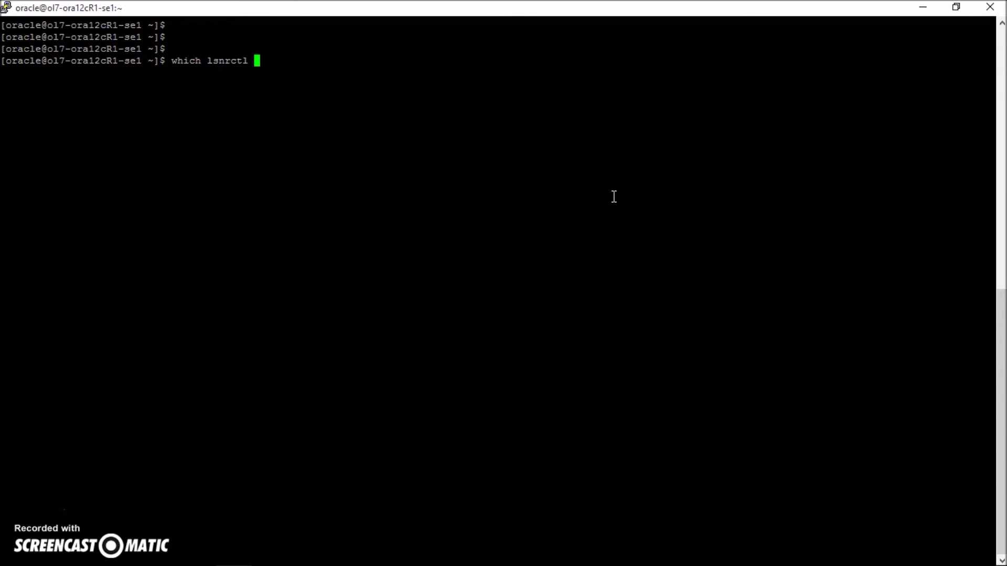
pyautogui.press('Return')
pyautogui.write('lsnrctl')
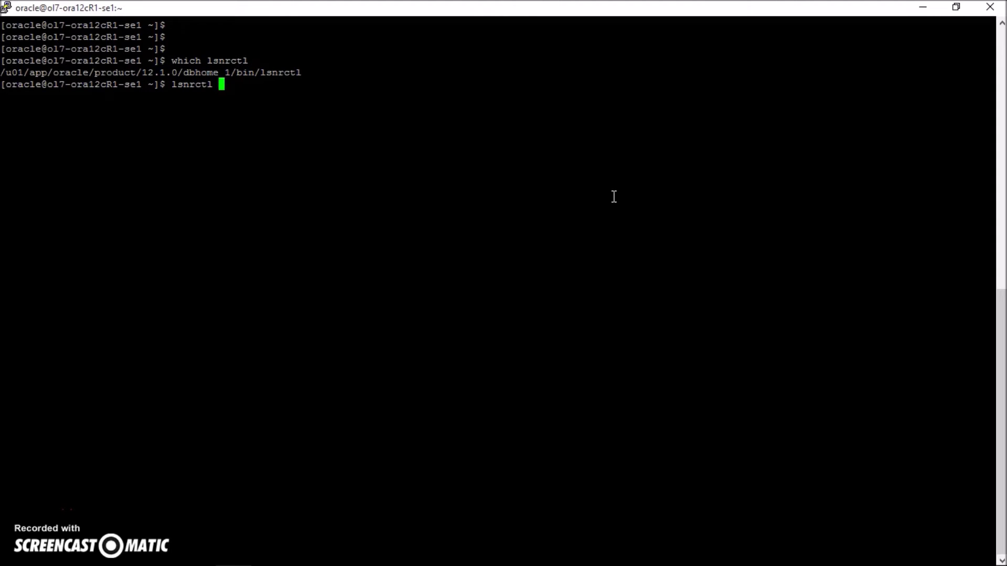
pyautogui.press('Return')
pyautogui.write('start')
pyautogui.press('Return')
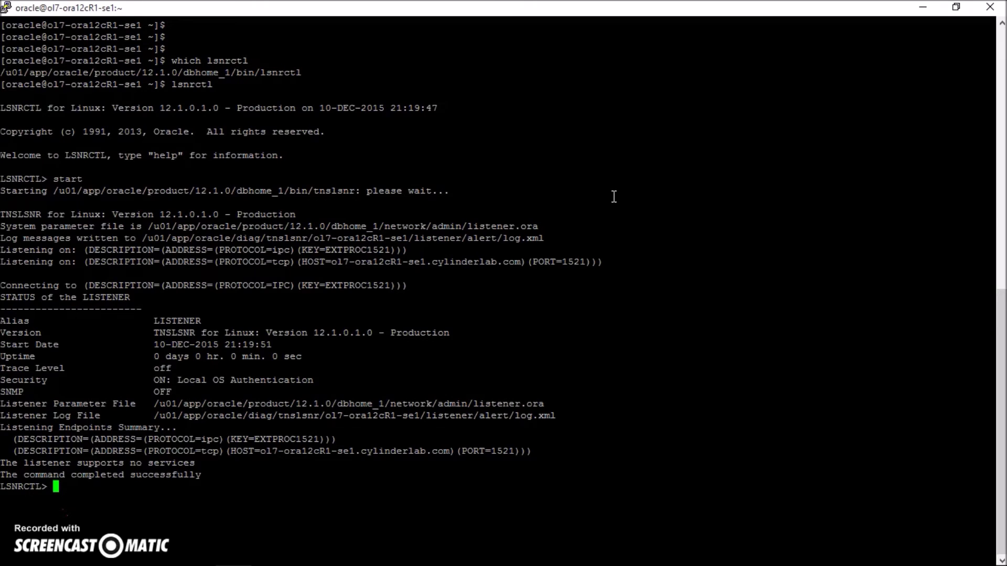
pyautogui.write('exit')
pyautogui.press('Return')
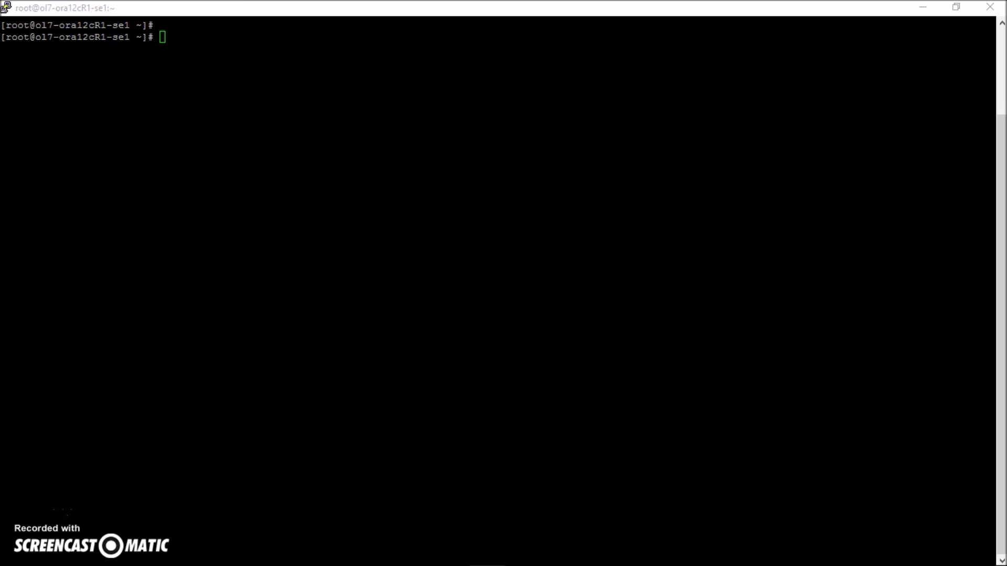
pyautogui.click(562, 175)
pyautogui.rightClick(561, 175)
pyautogui.press('Return')
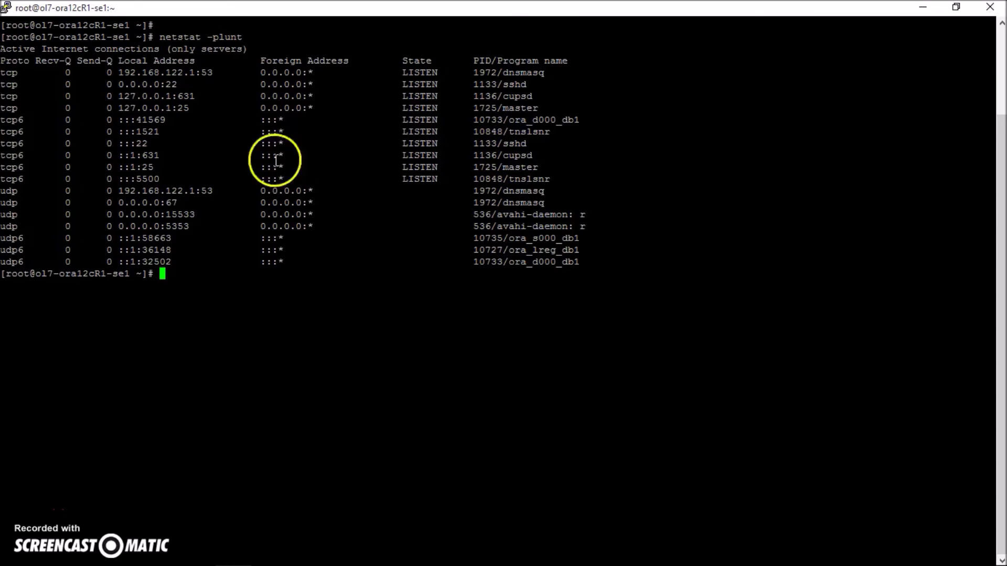
pyautogui.moveTo(550, 179); pyautogui.dragTo(1, 179)
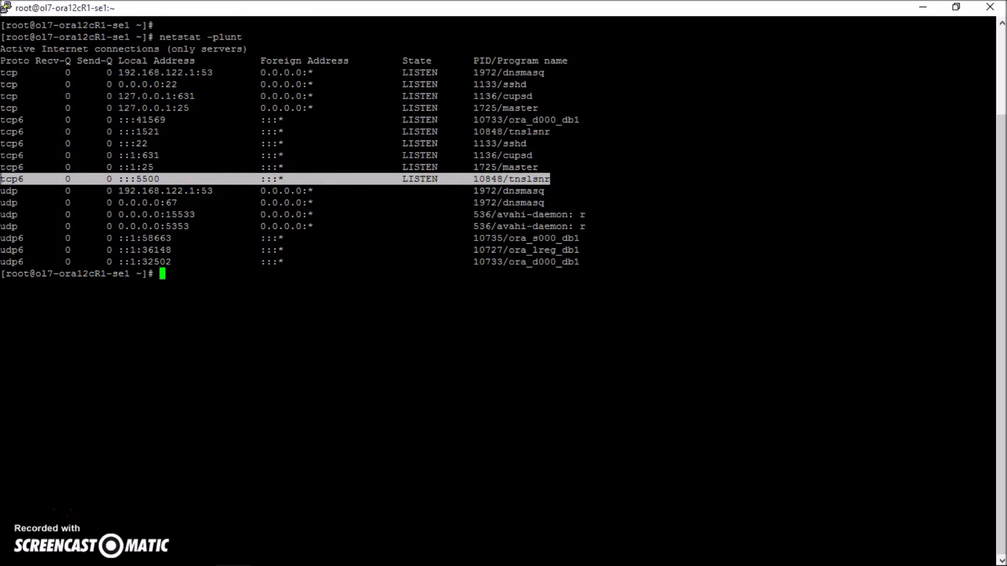
pyautogui.click(550, 133)
pyautogui.moveTo(551, 132); pyautogui.dragTo(5, 130)
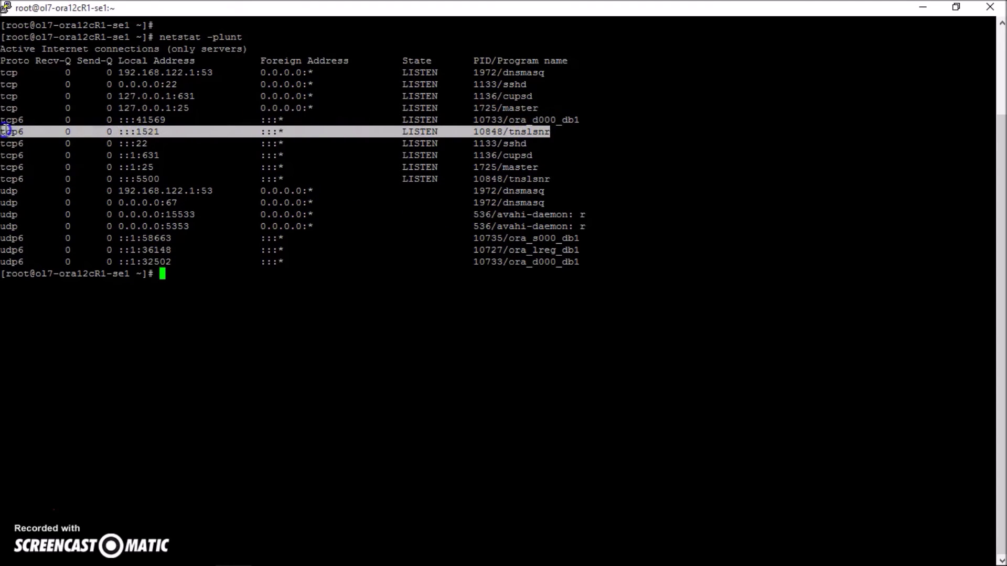
pyautogui.click(238, 312)
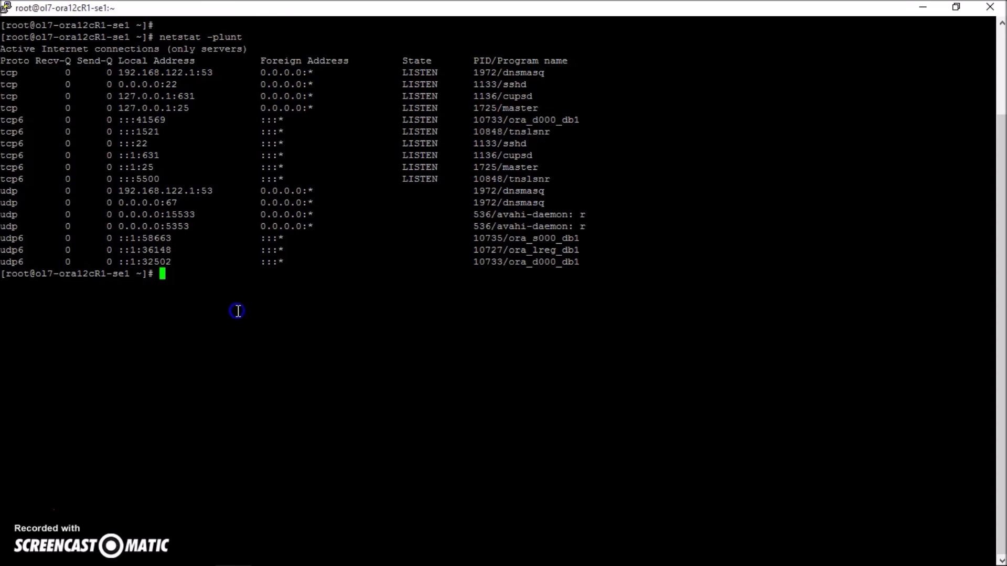
pyautogui.write('clear')
pyautogui.press('Return')
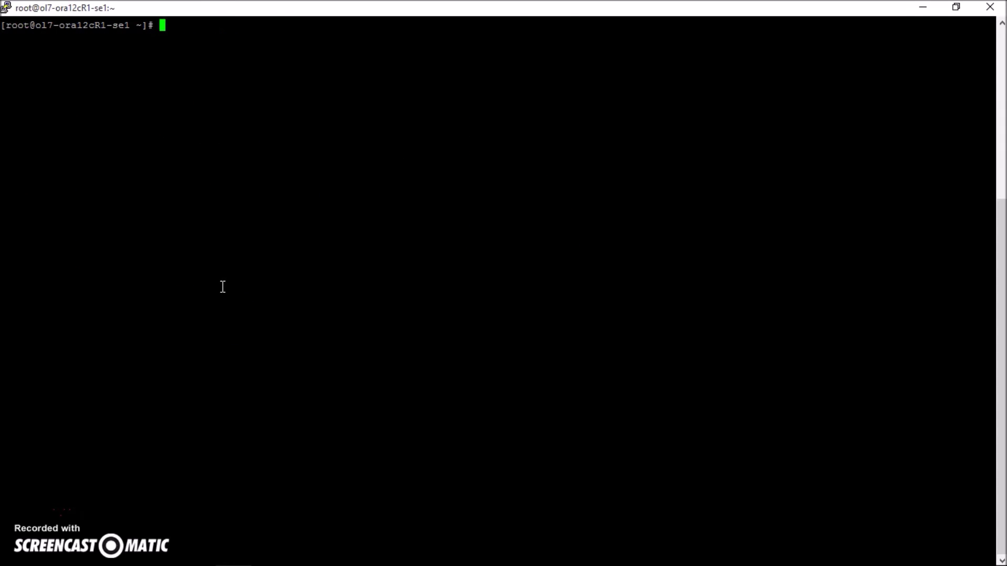
# Check that the firewall service is running, then clear the terminal screen.
pyautogui.rightClick(663, 219)
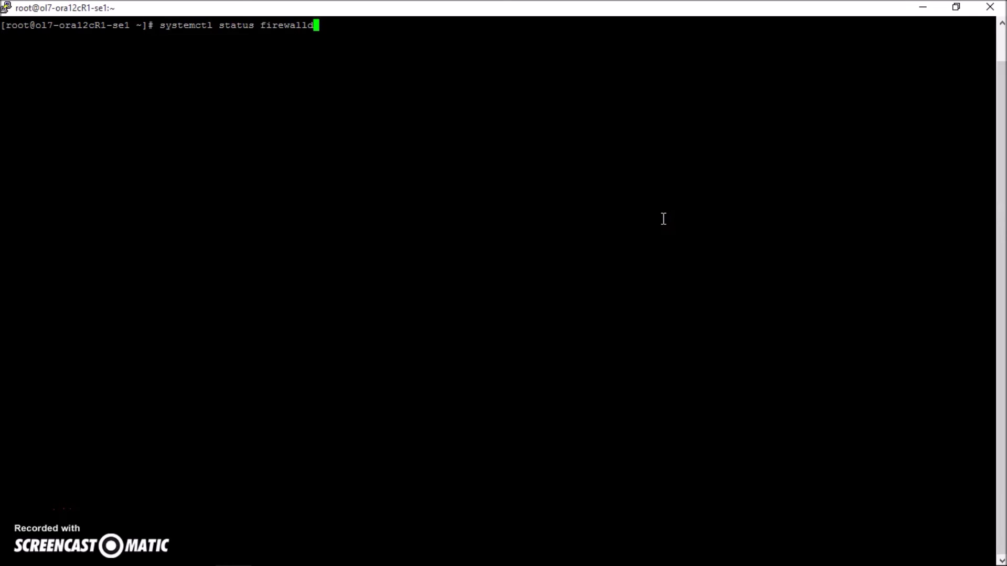
pyautogui.press('Return')
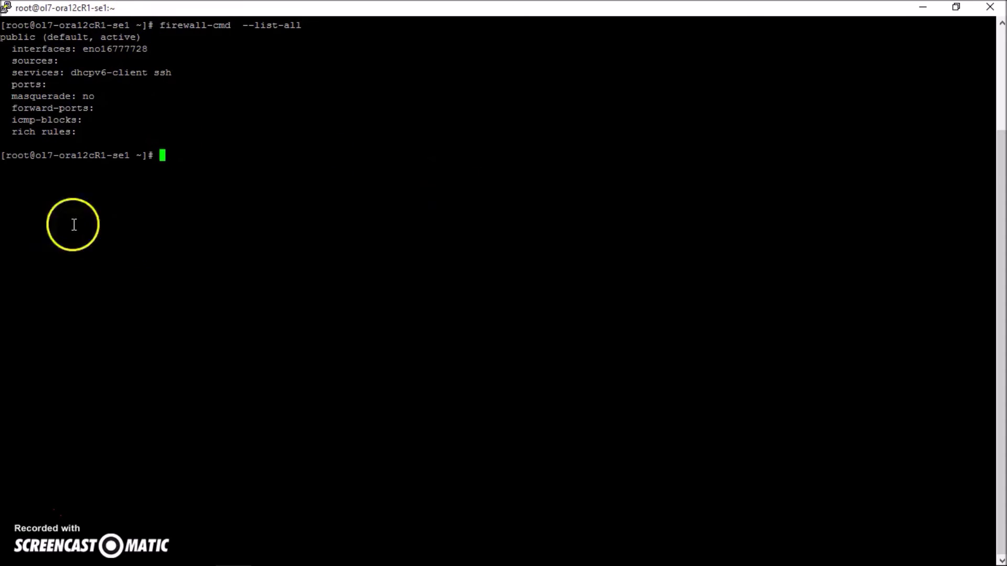
pyautogui.write('clea')
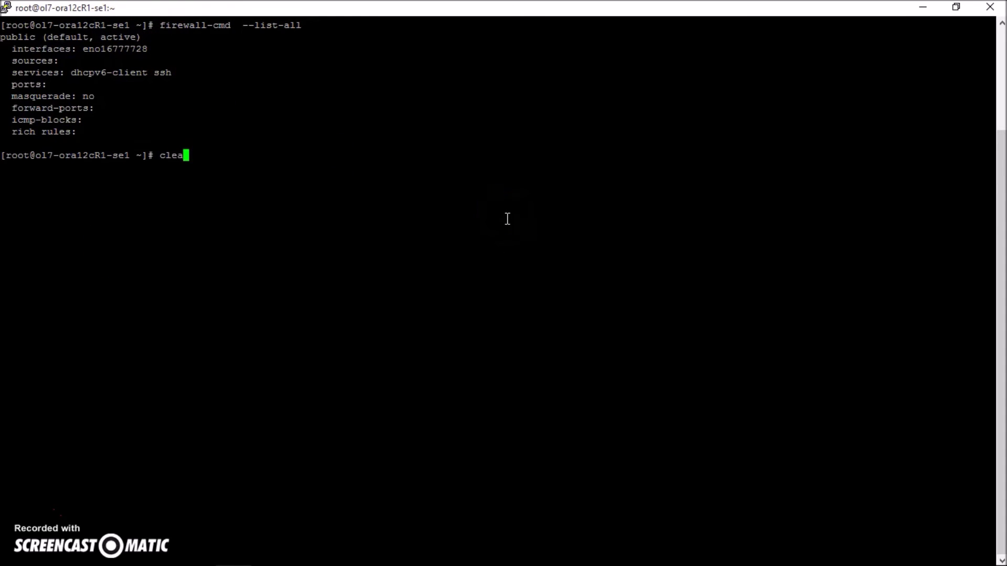
pyautogui.write('r')
pyautogui.press('Return')
# Permanently open TCP ports 1521 and 5500 in the public firewall zone.
pyautogui.rightClick(301, 239)
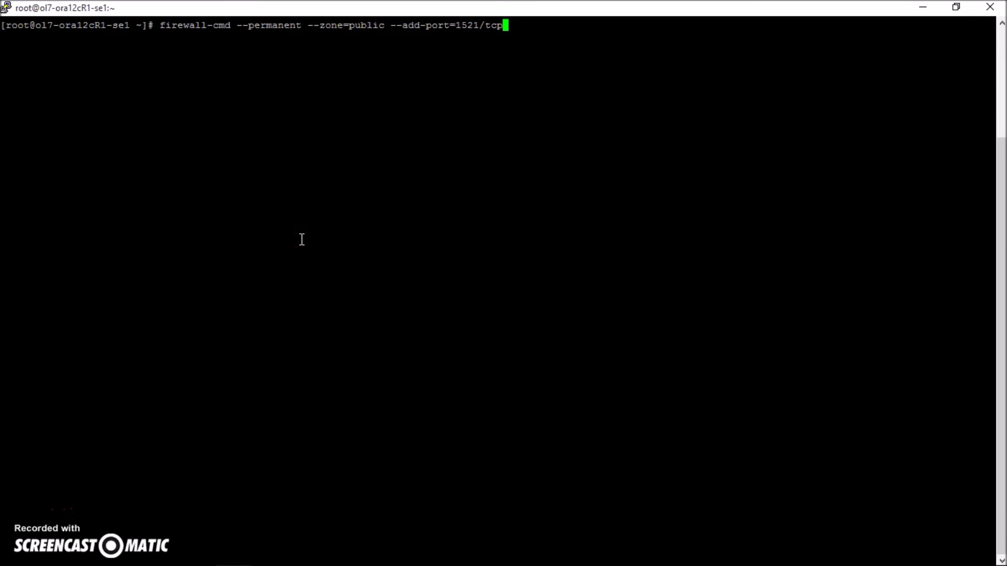
pyautogui.press('Return')
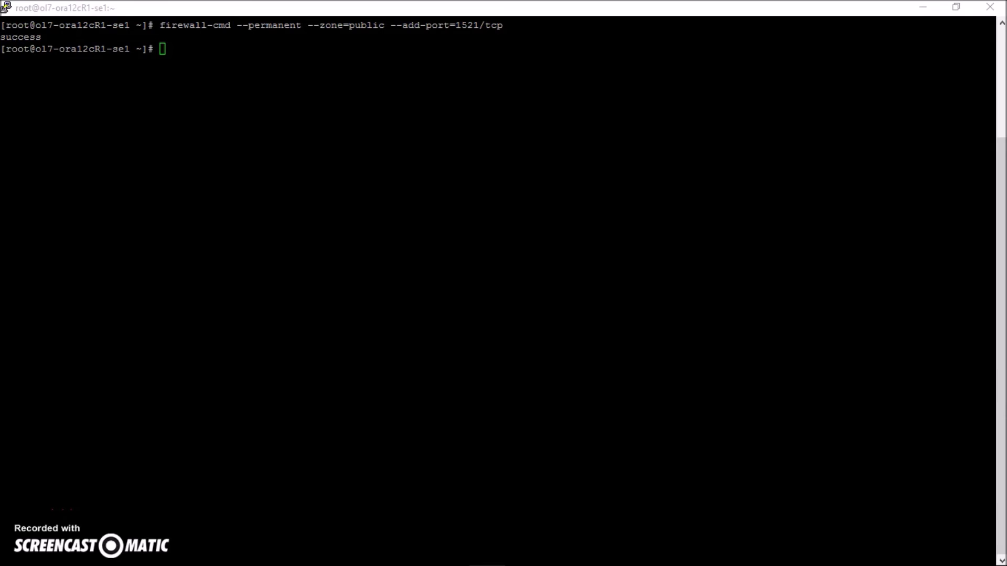
pyautogui.rightClick(314, 216)
pyautogui.press('Return')
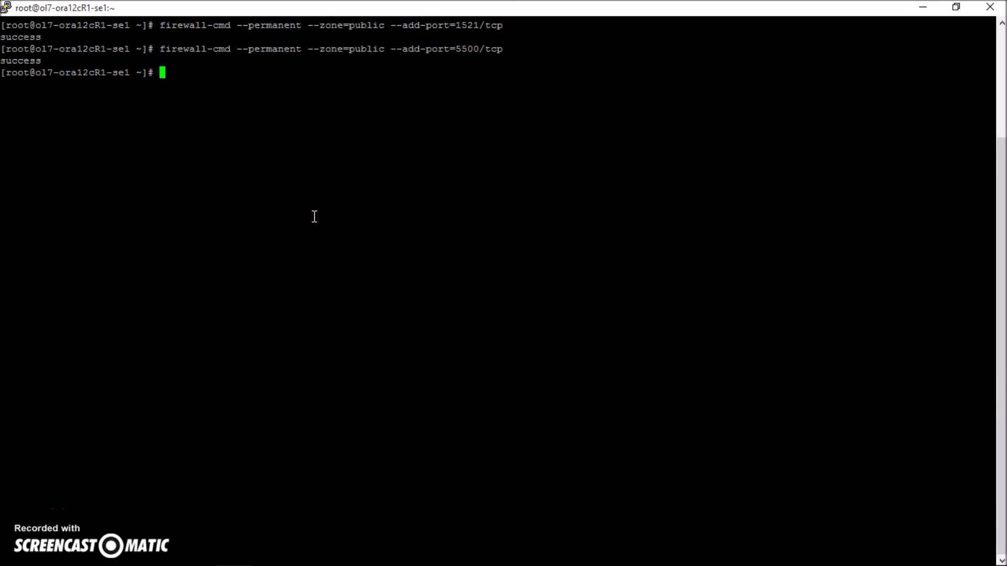
# Reload the firewall and list the public zone to confirm ports 1521/tcp and 5500/tcp.
pyautogui.rightClick(470, 140)
pyautogui.press('Return')
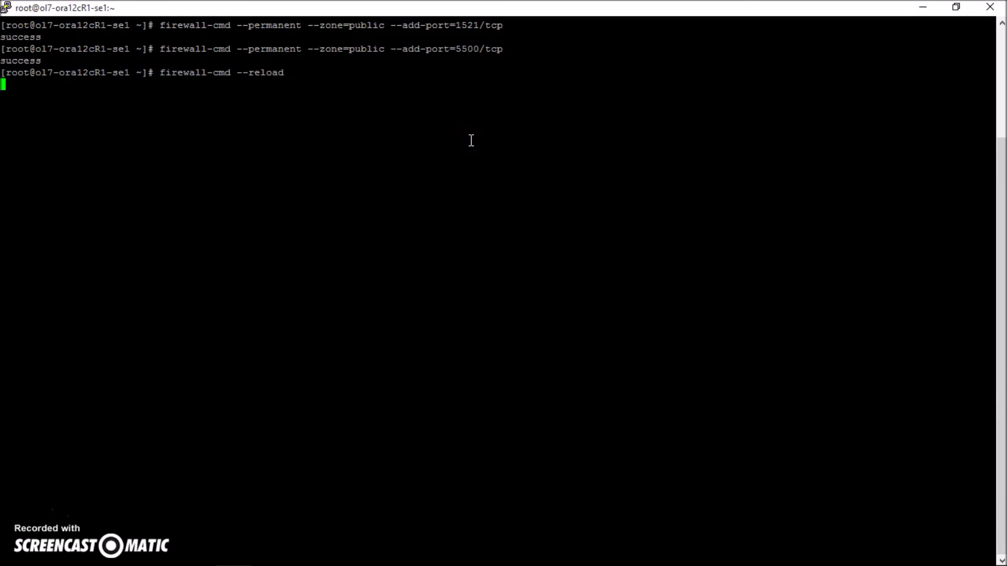
pyautogui.rightClick(471, 140)
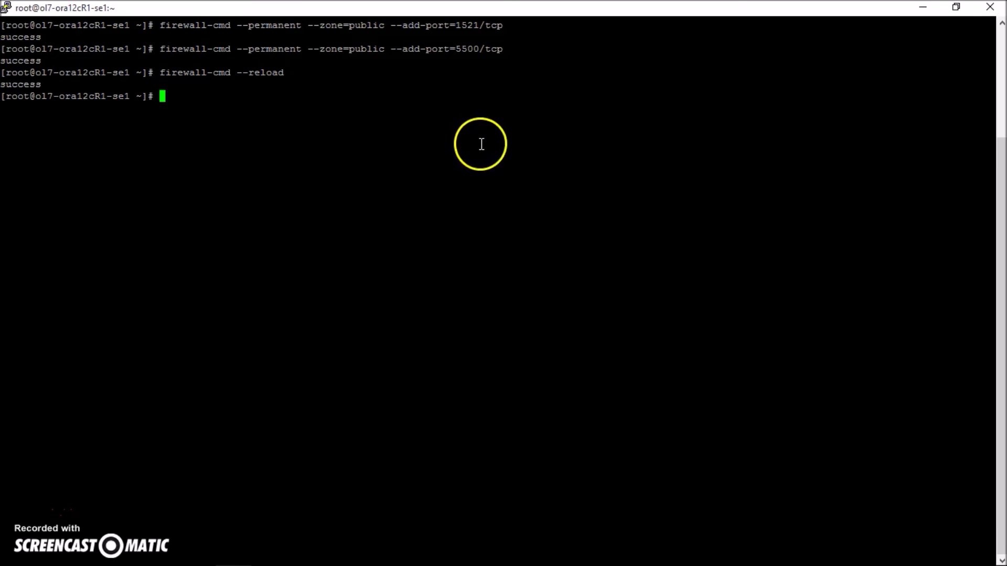
pyautogui.press('Return')
pyautogui.rightClick(269, 262)
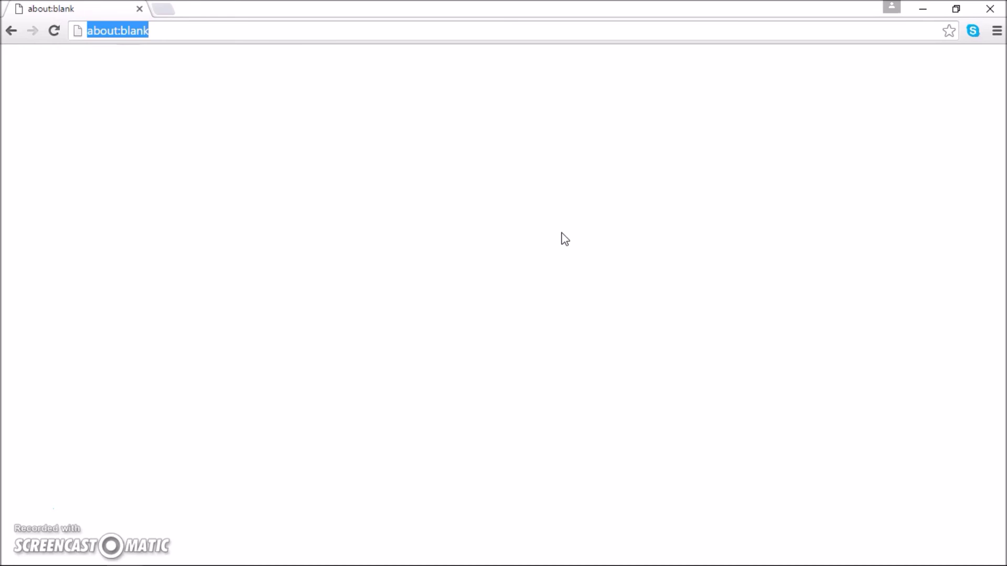
# Sign in to EM Express at the port-5500 login page as sys with 'as sysdba' checked.
pyautogui.write('https://172.16.10.22:5500/em/login')
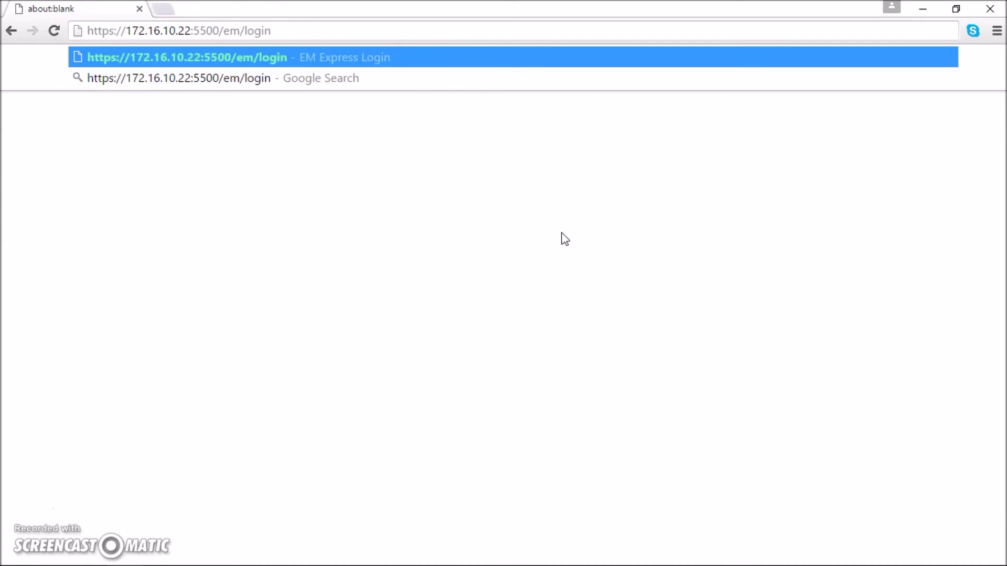
pyautogui.press('Return')
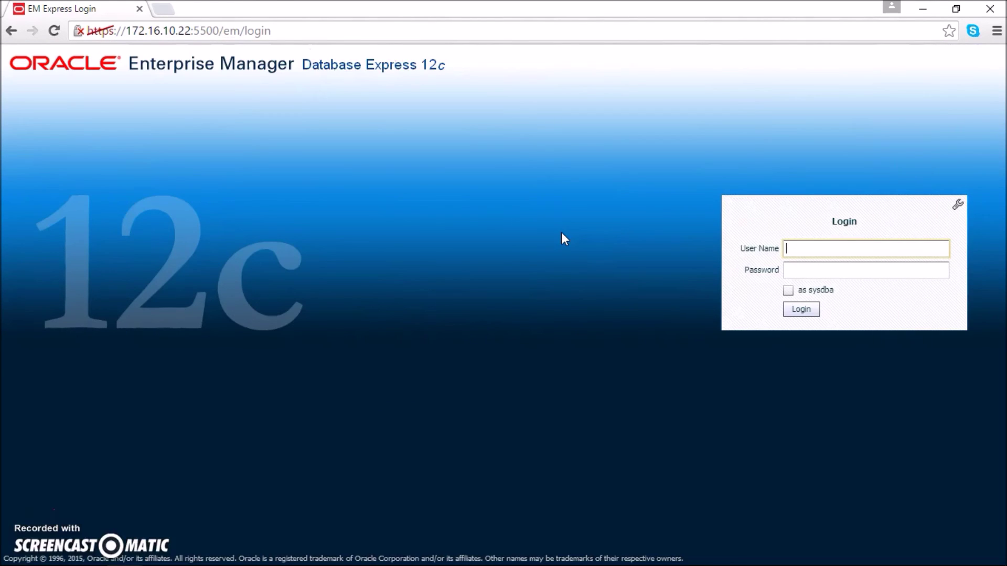
pyautogui.write('sys')
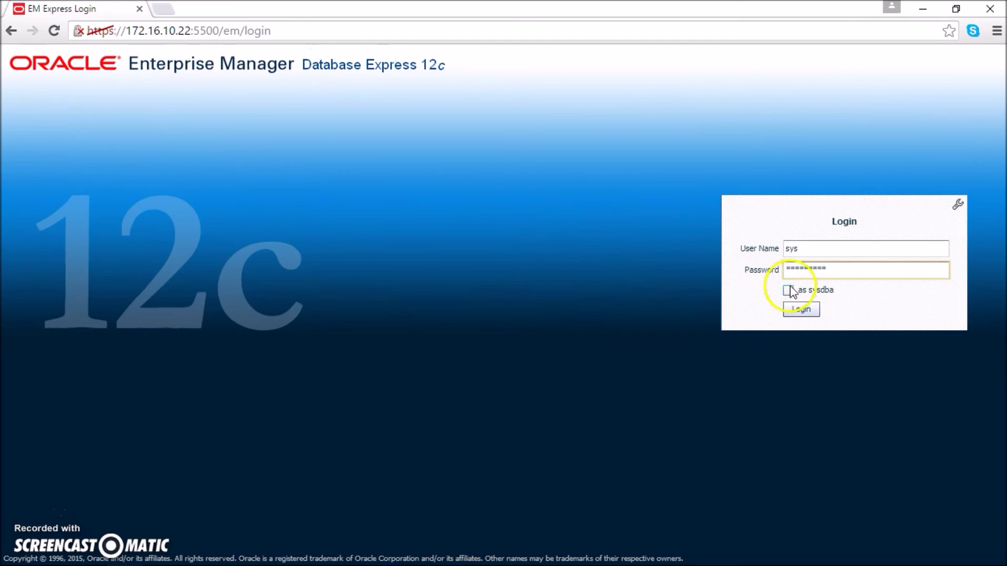
pyautogui.click(788, 291)
pyautogui.click(813, 311)
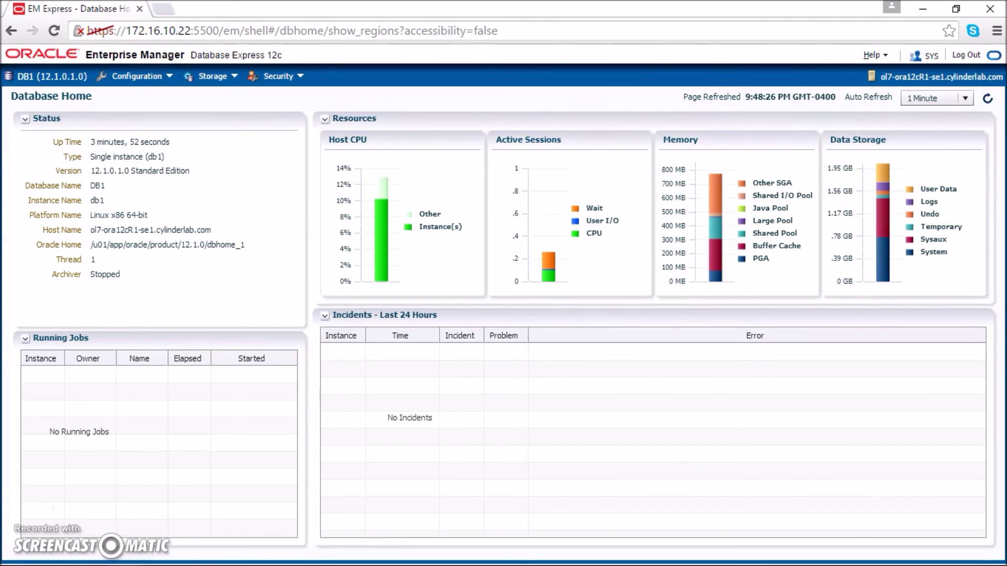
# Review the Storage Tablespaces and Redo Log Groups pages, return to Home, and log out.
pyautogui.click(215, 77)
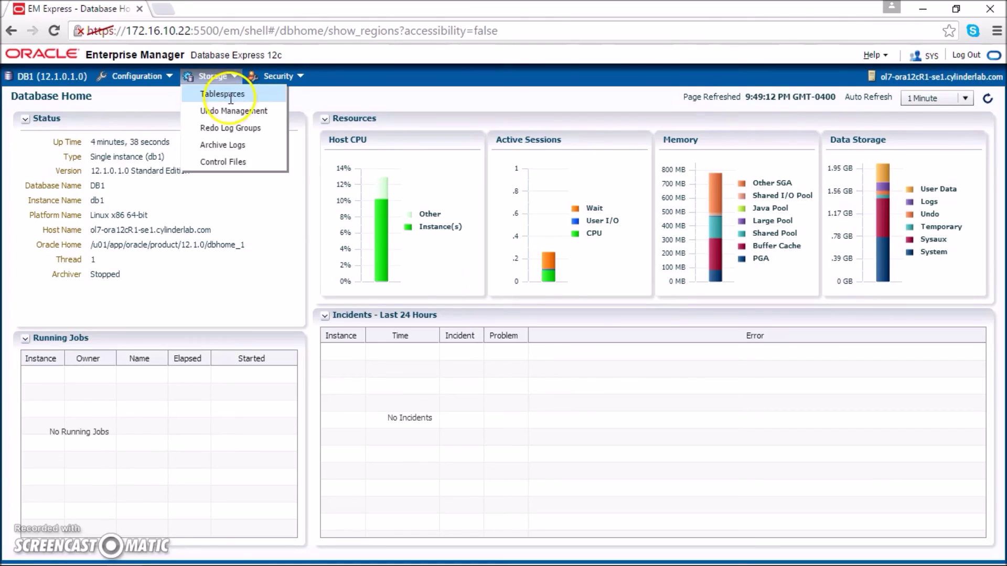
pyautogui.click(223, 92)
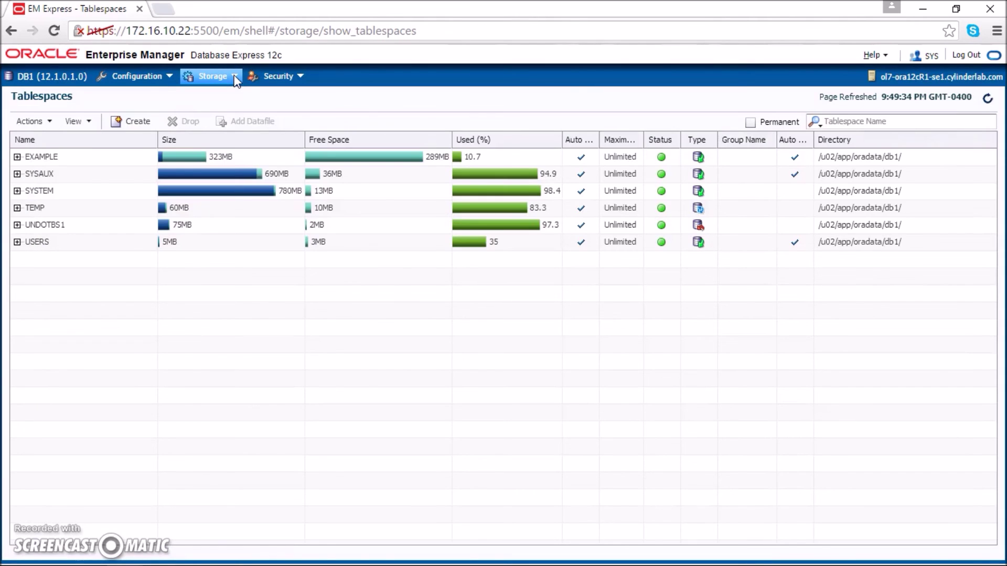
pyautogui.click(235, 79)
pyautogui.click(227, 127)
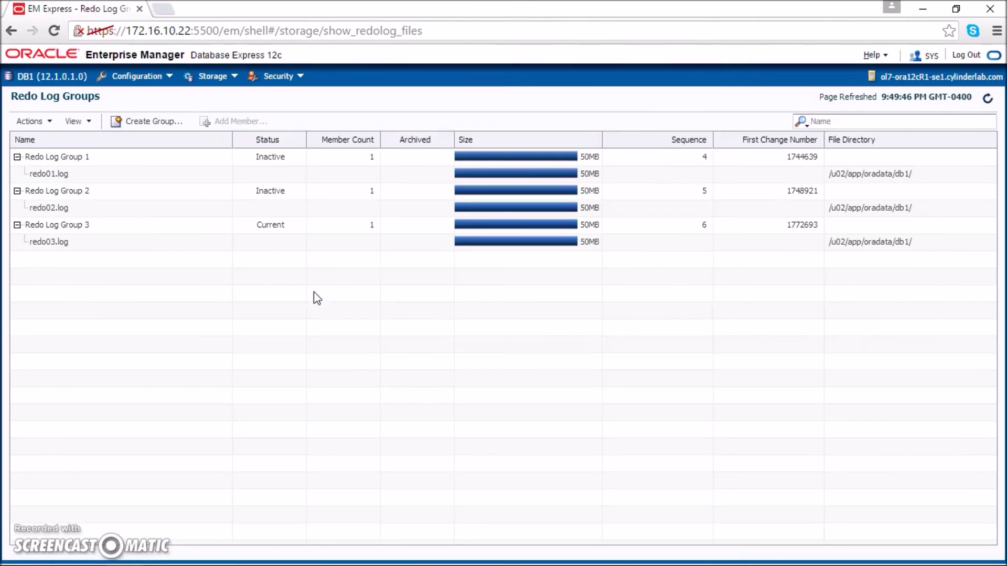
pyautogui.click(53, 77)
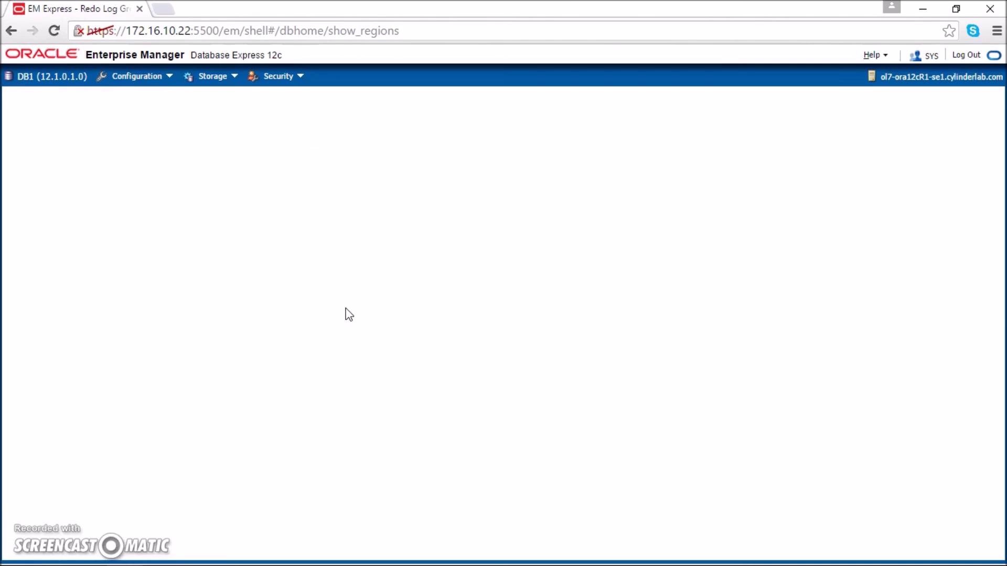
pyautogui.click(972, 56)
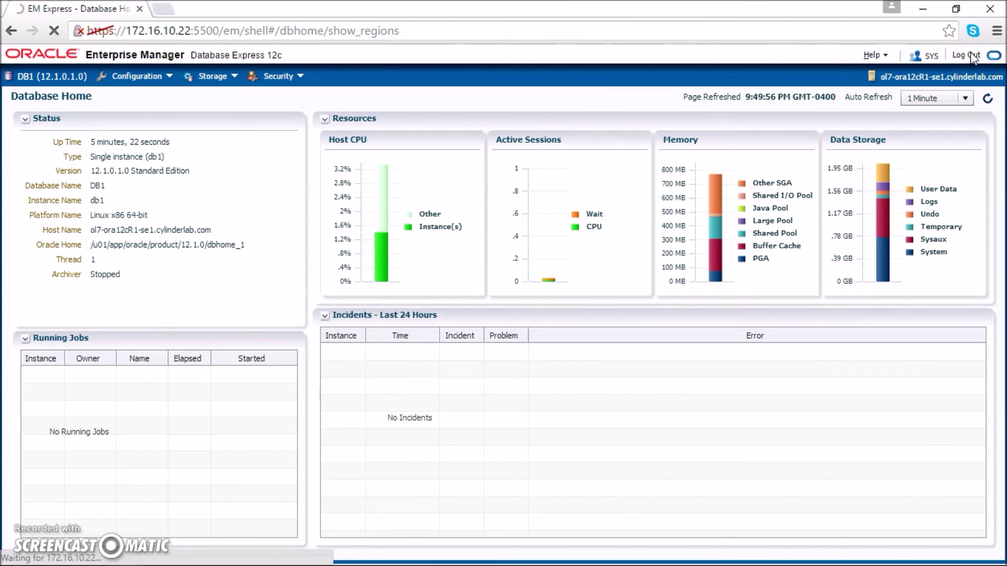